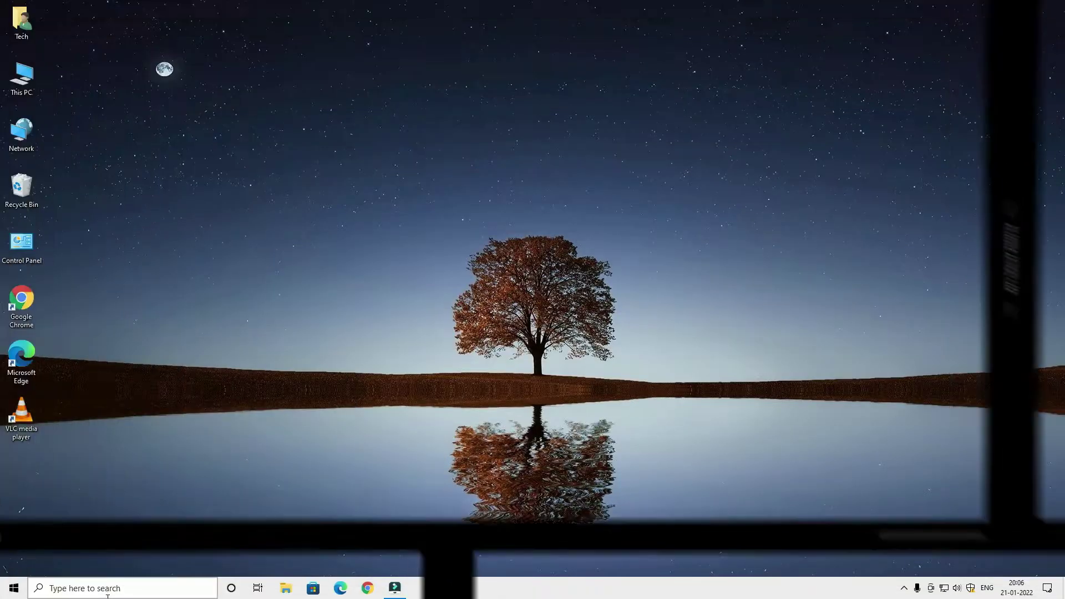
Launch Hyper-V Manager from Windows search.
click(107, 592)
text(hyper)
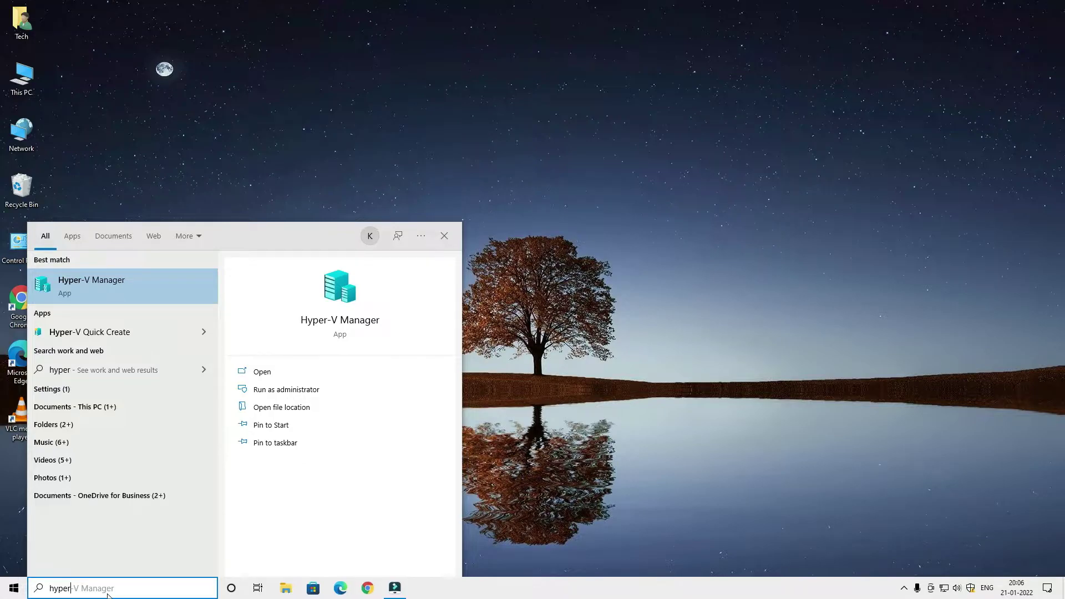
key(Return)
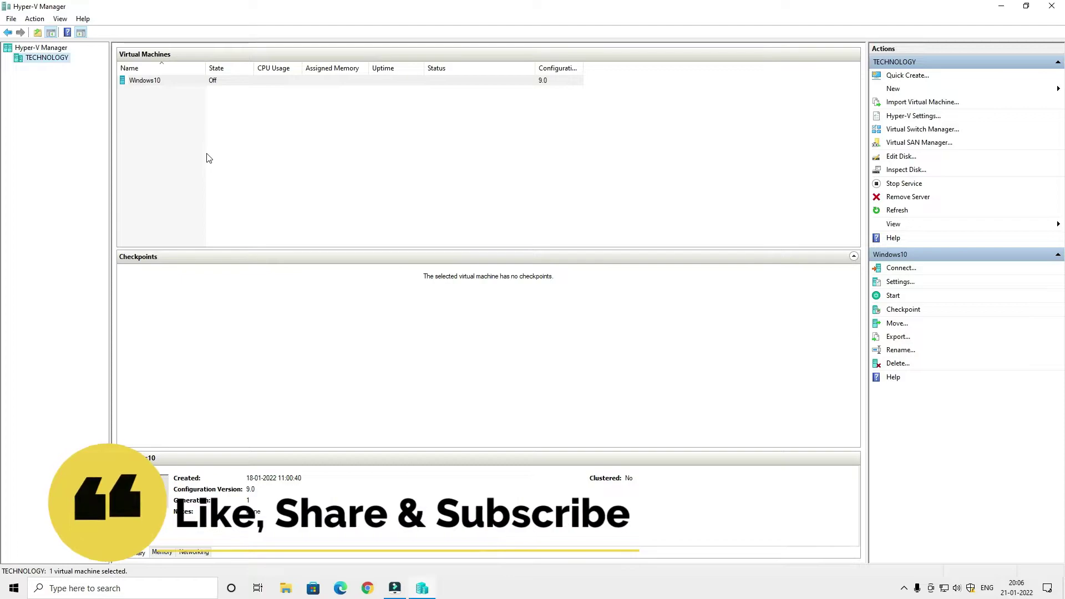
Select the Windows10 virtual machine, then connect to it and start it.
click(150, 82)
click(151, 82)
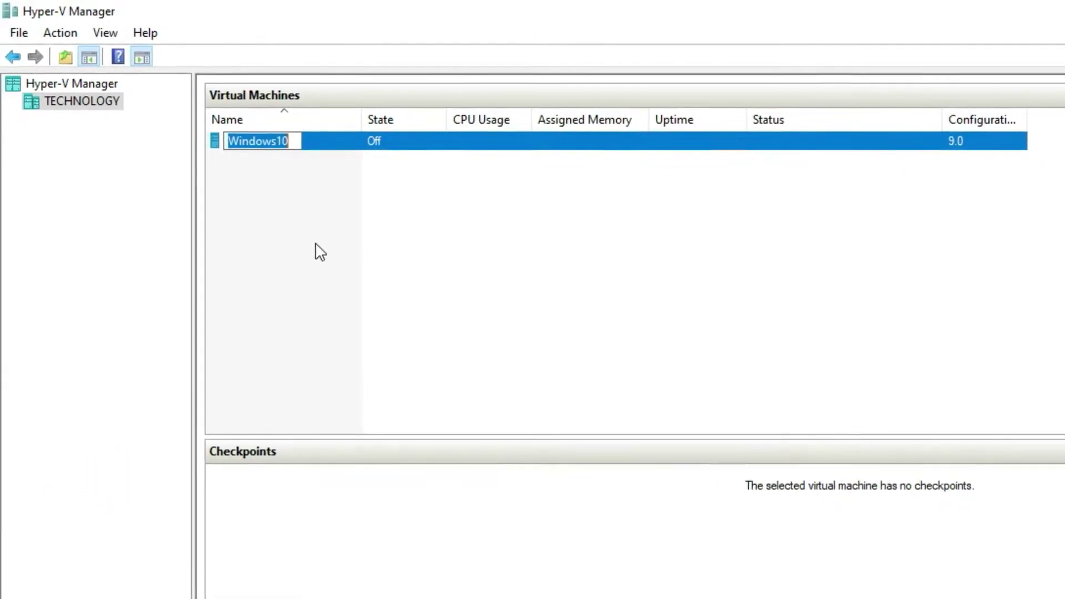
click(261, 162)
click(264, 143)
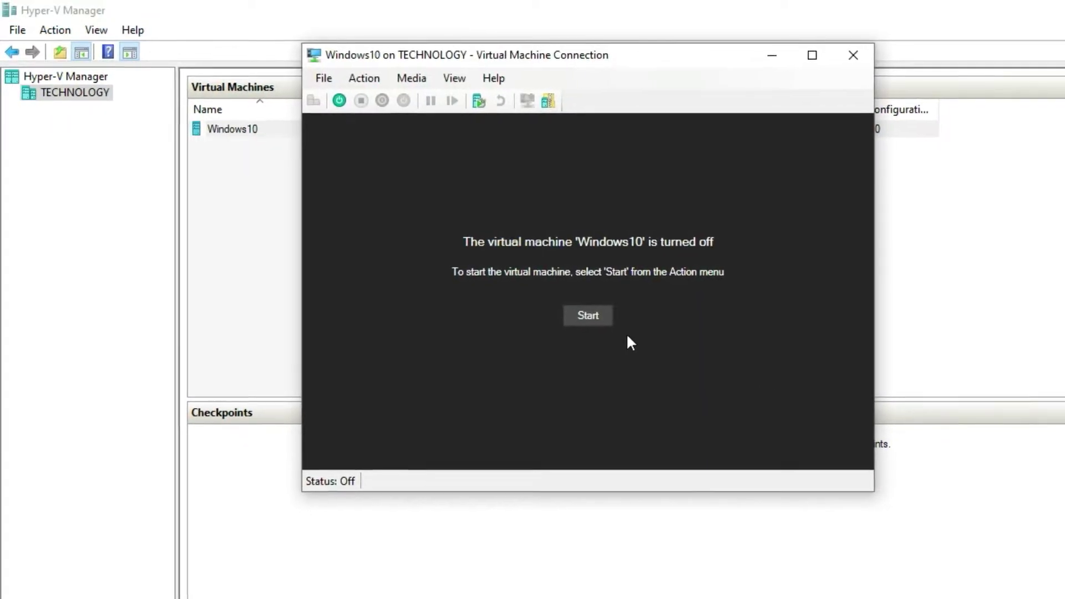
click(591, 319)
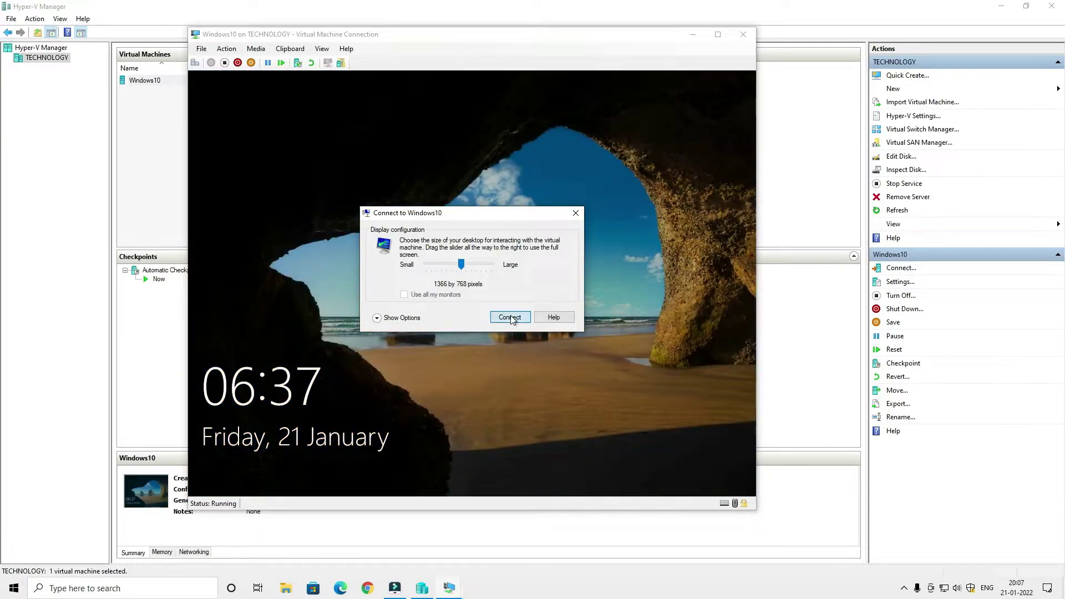
Connect to the Windows10 display and sign in with the guest account password.
click(509, 315)
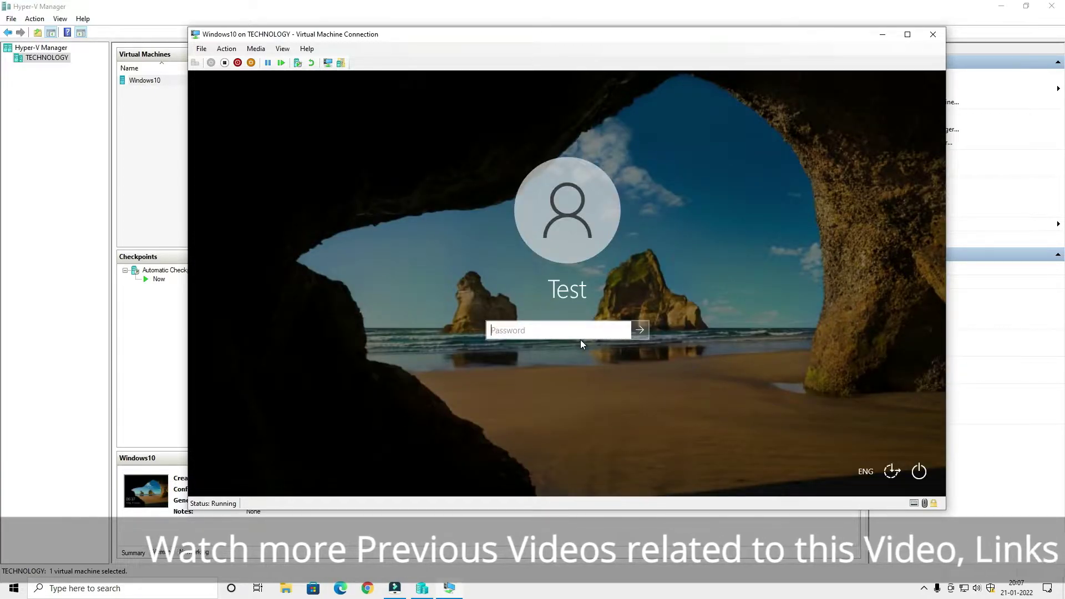
text(123)
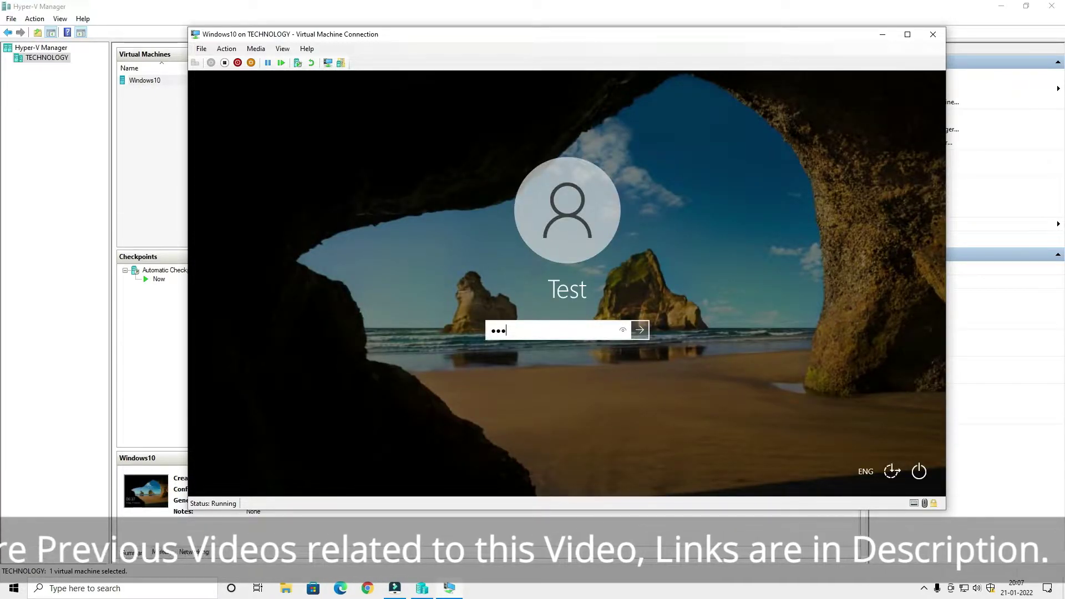
key(Return)
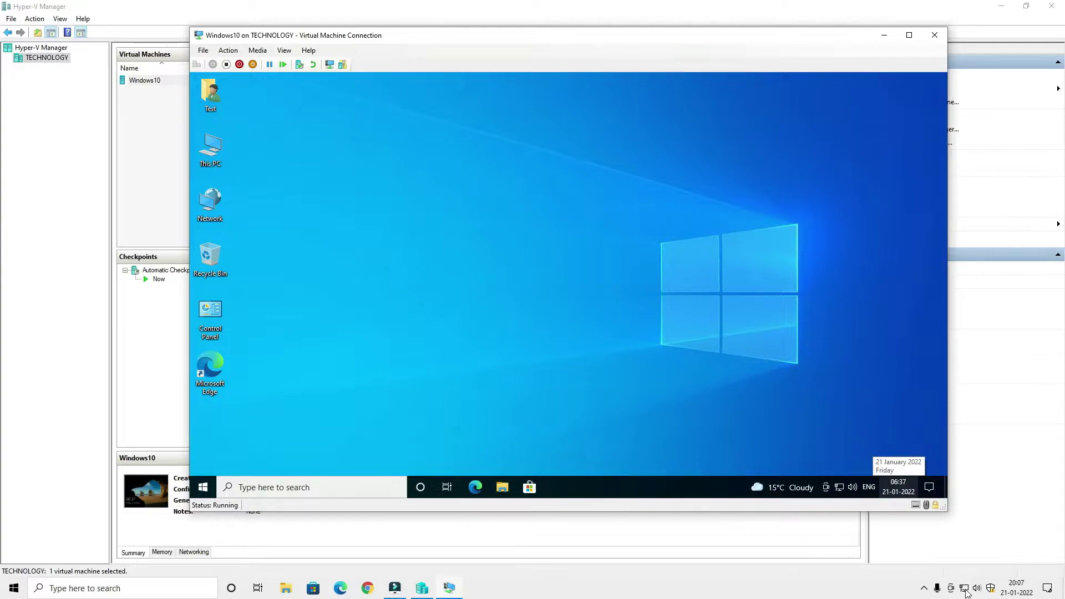
Open the host's network adapter list via Network & Internet settings.
right_click(956, 592)
click(827, 598)
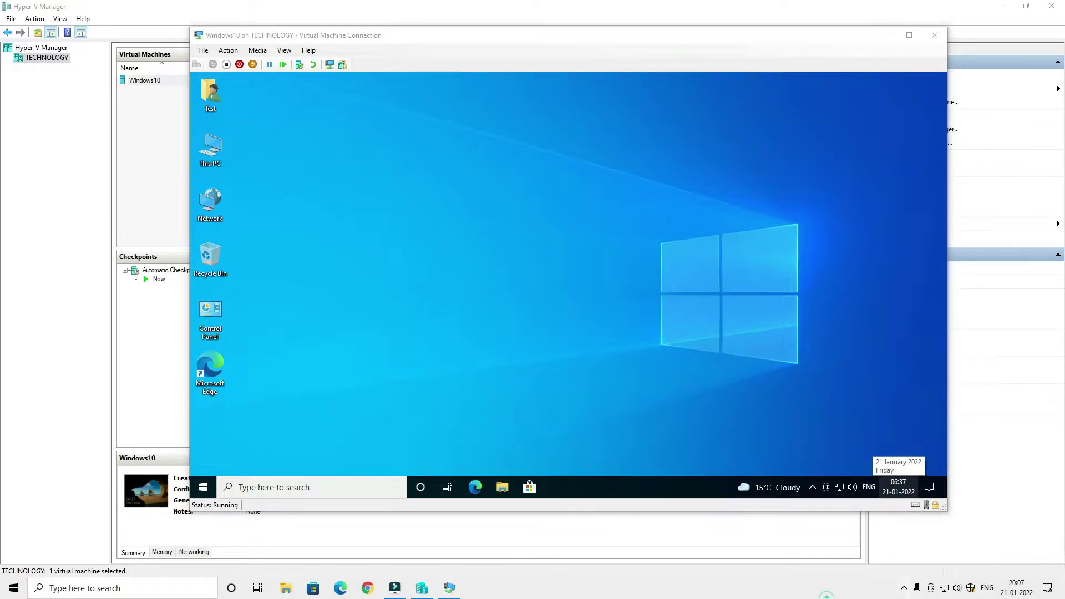
right_click(944, 589)
click(968, 572)
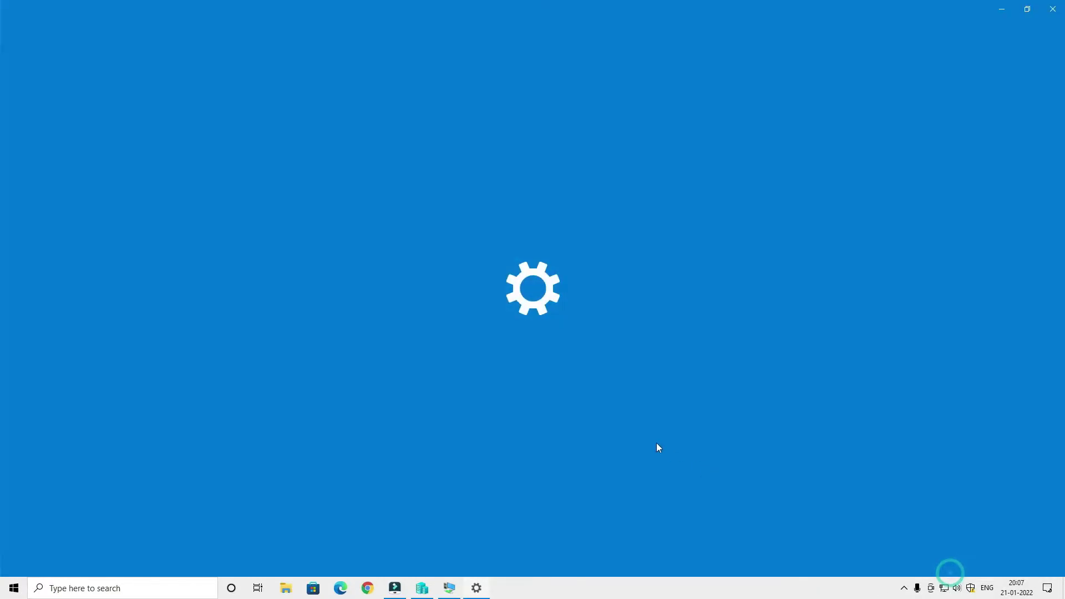
click(242, 345)
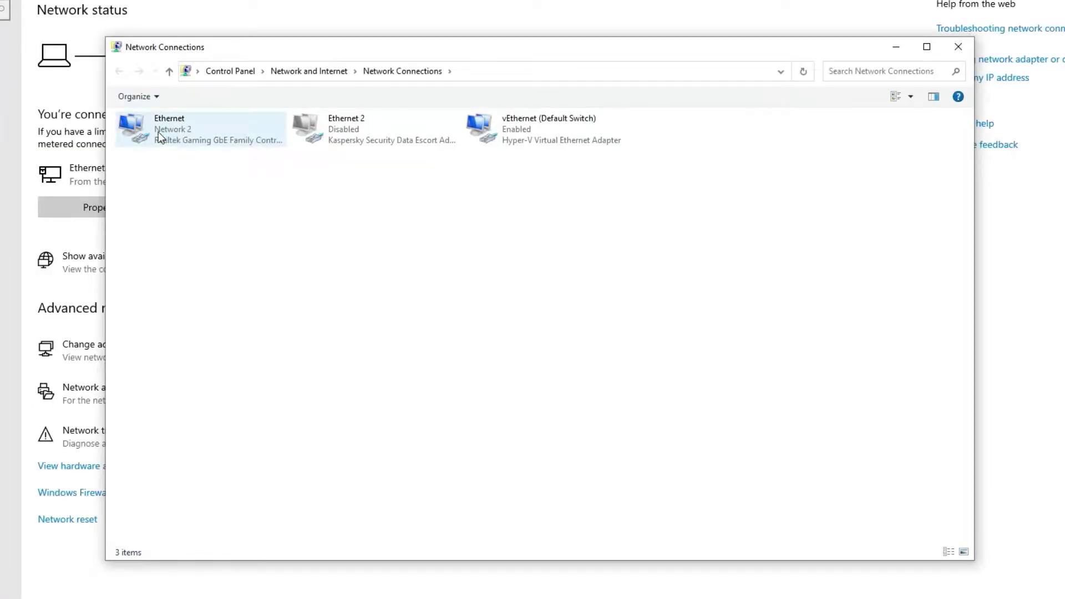
View the host Ethernet details (IPv4 192.168.29.110), then close the Details and Status dialogs.
right_click(287, 166)
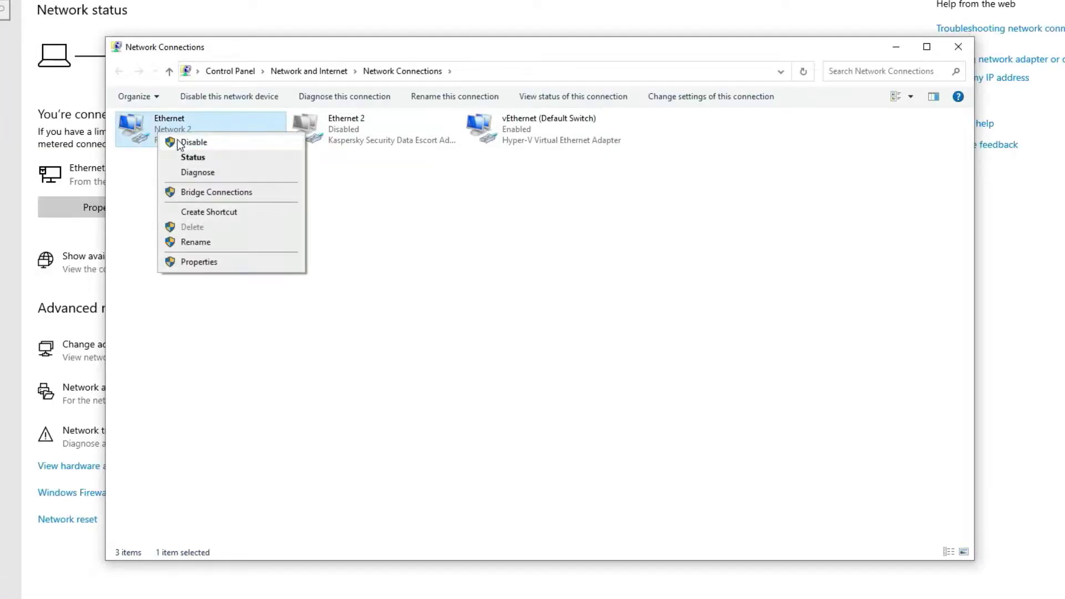
click(179, 159)
click(380, 280)
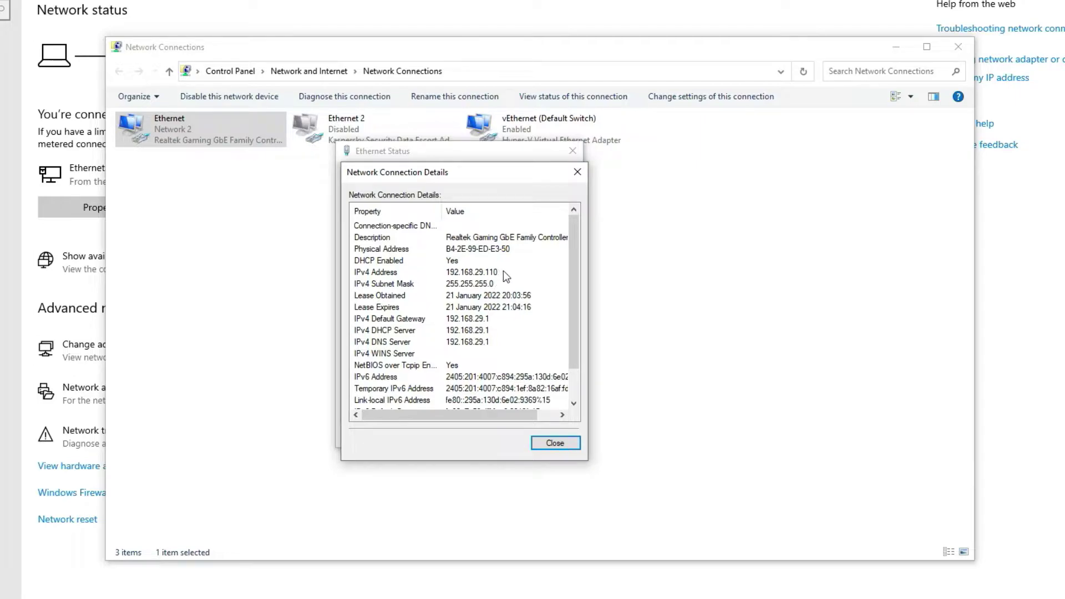
click(577, 172)
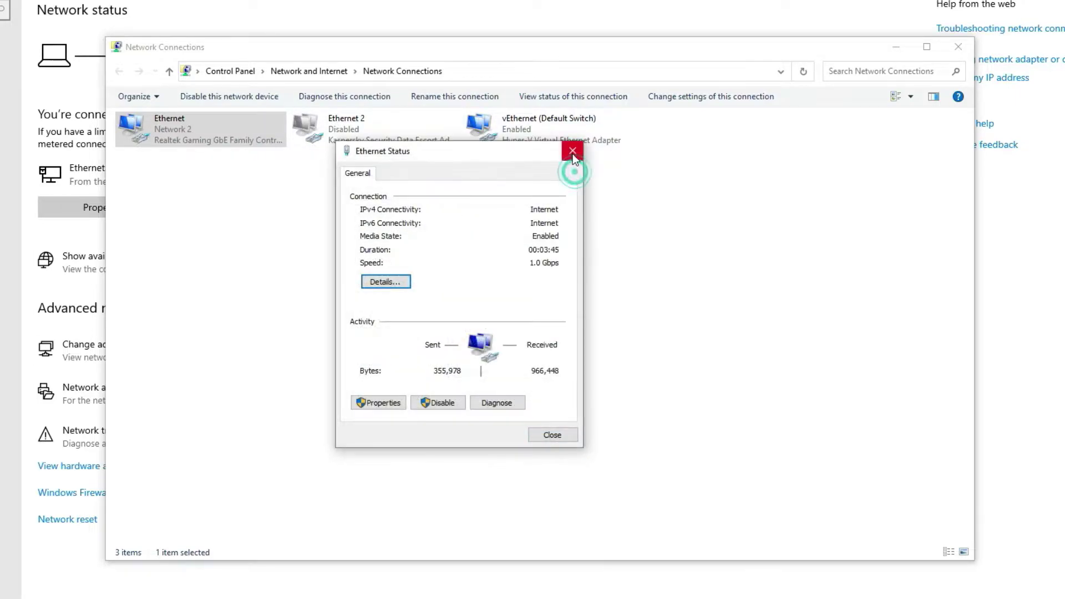
click(571, 152)
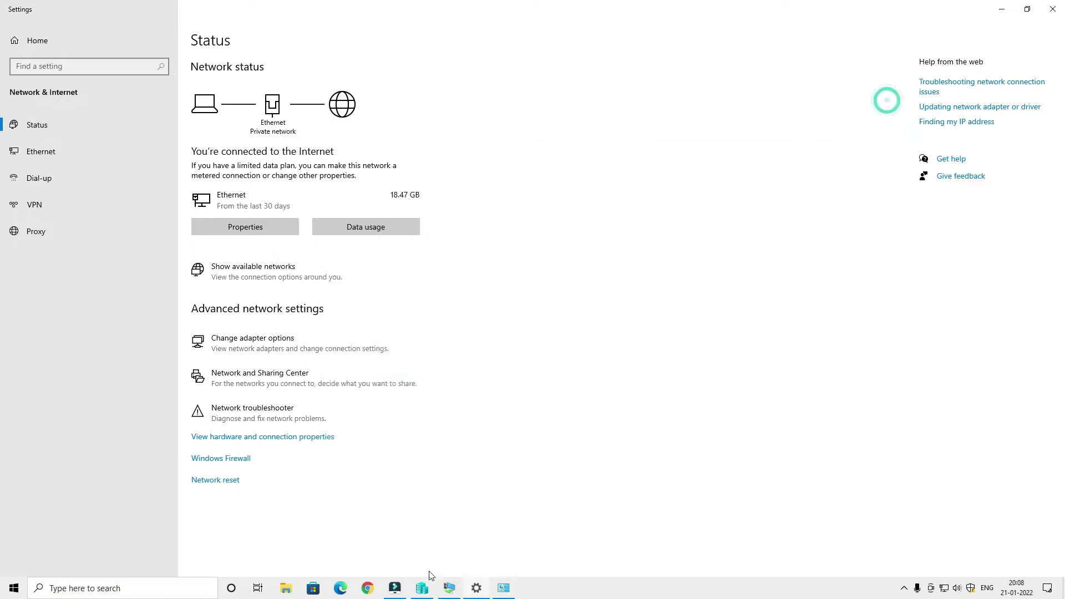
Restore the Windows10 VM connection window and make it full screen.
mouse_move(432, 592)
click(456, 560)
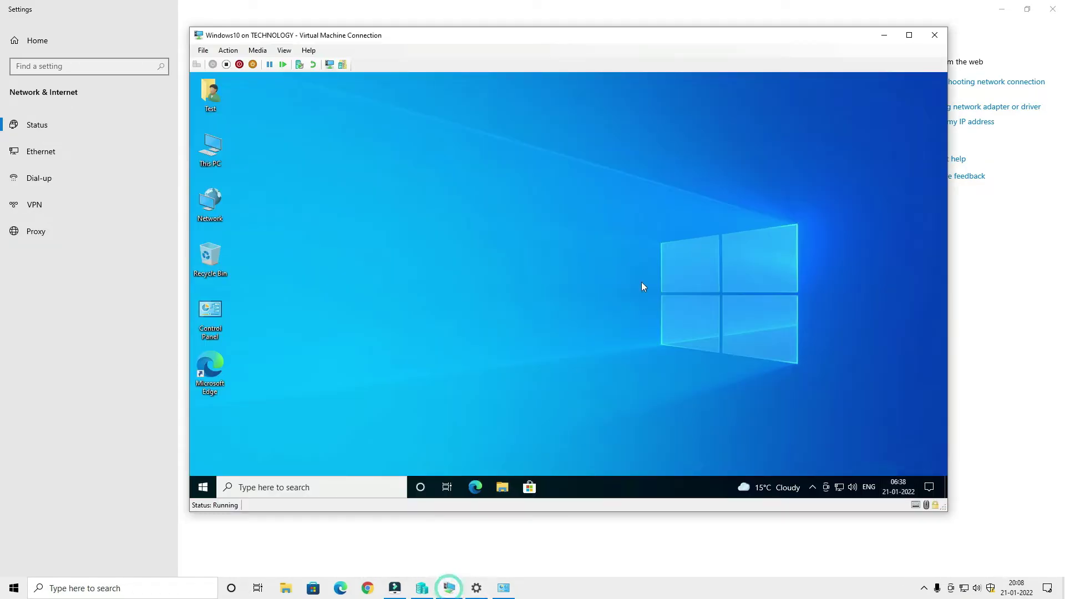
double_click(773, 35)
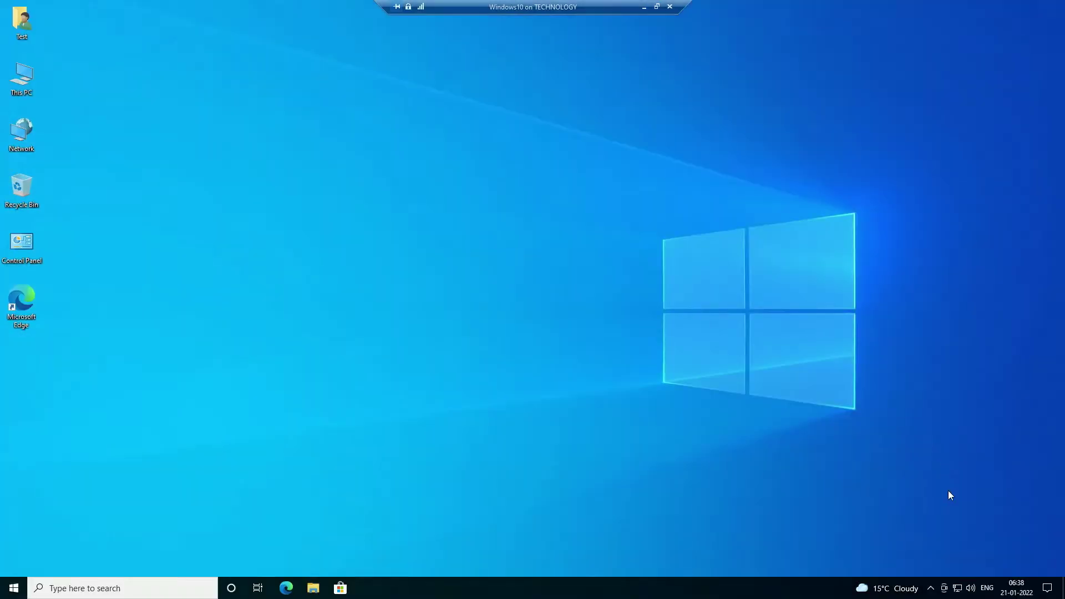
Show the guest Ethernet connection details, with IPv4 address 172.19.161.65.
right_click(958, 593)
click(968, 573)
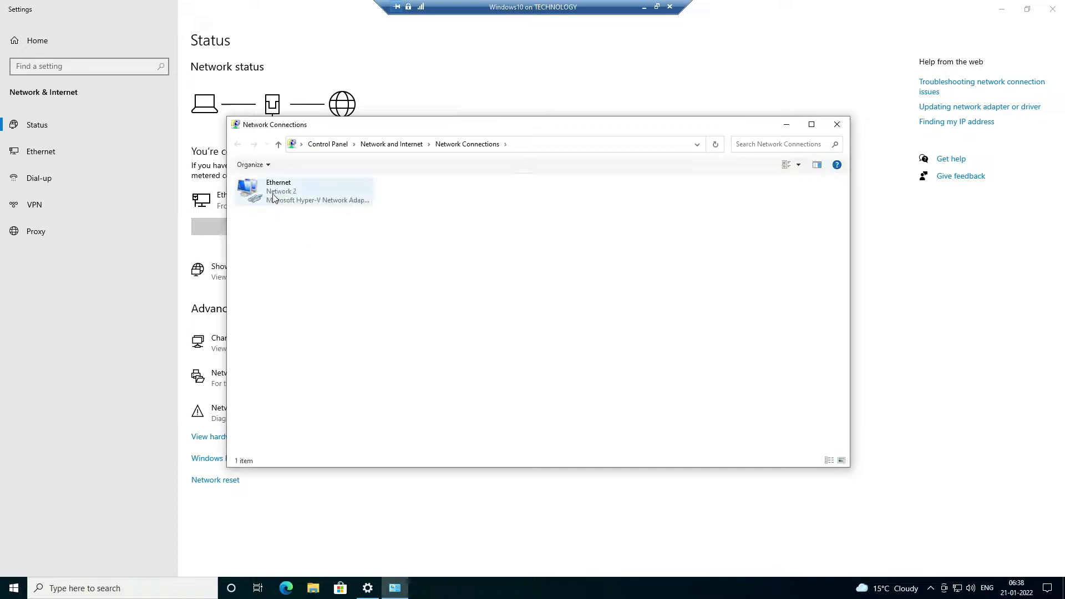
right_click(271, 194)
click(300, 214)
click(469, 305)
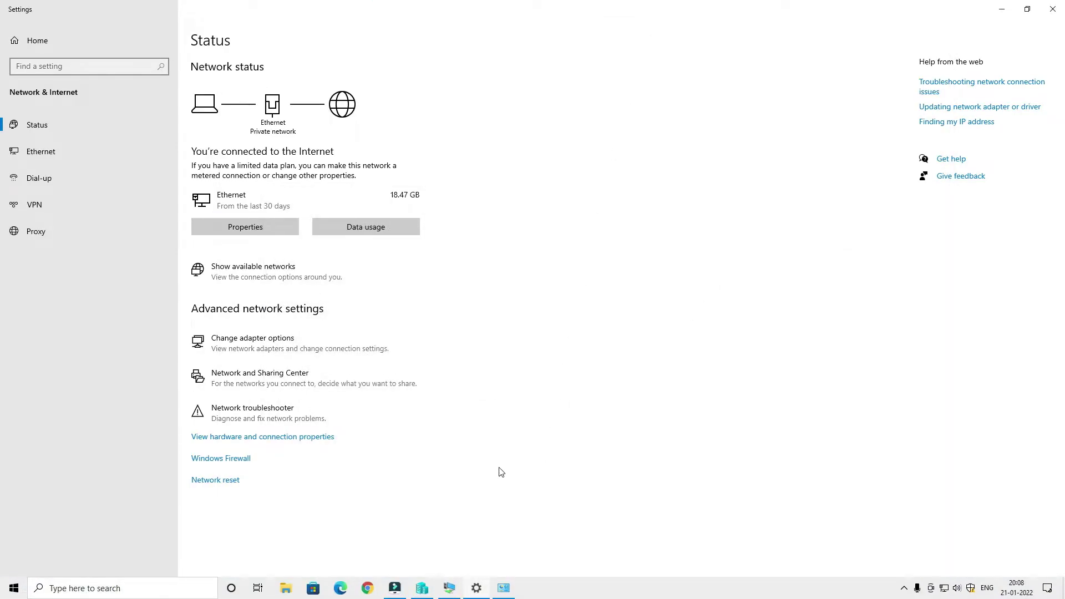
Open Command Prompt on the host.
key(super)
text(cmd)
key(Return)
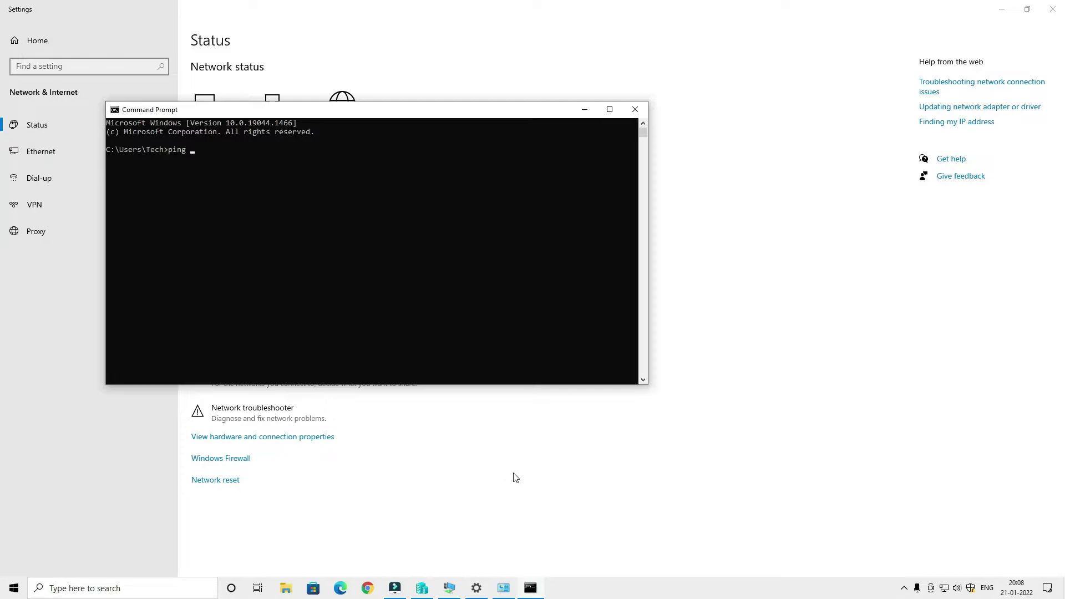
Minimize the VM and run a continuous ping to 172.19.161.65 -t.
click(455, 590)
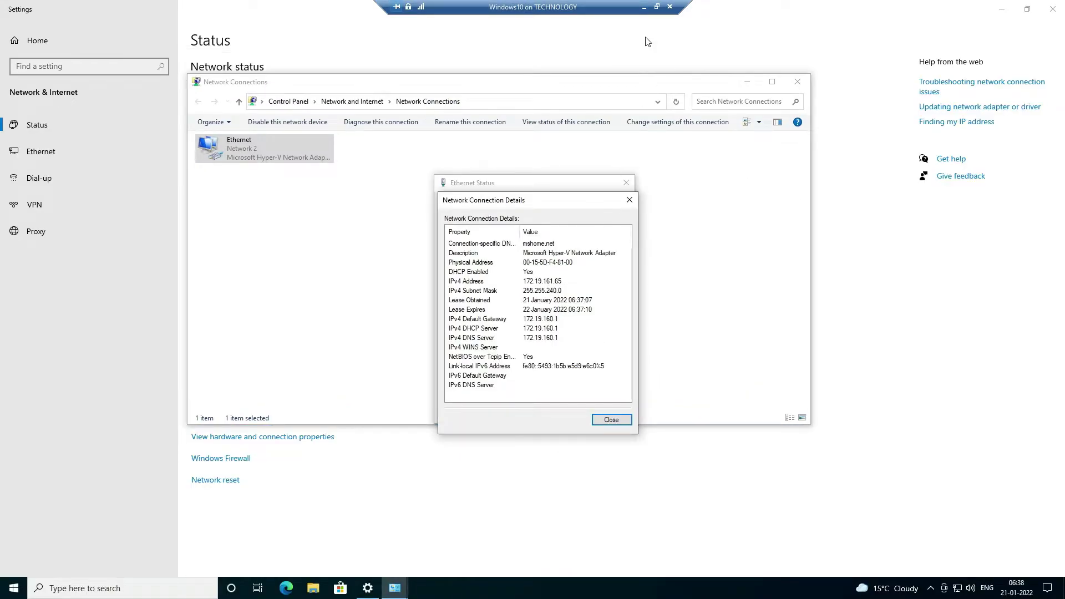
click(644, 8)
text(1)
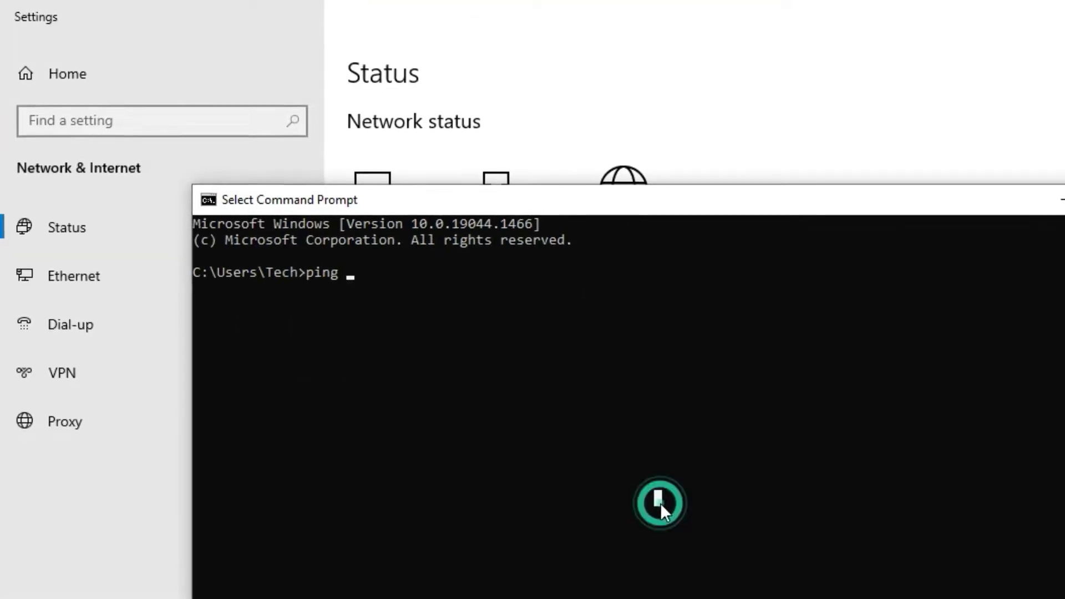
text(72.19.)
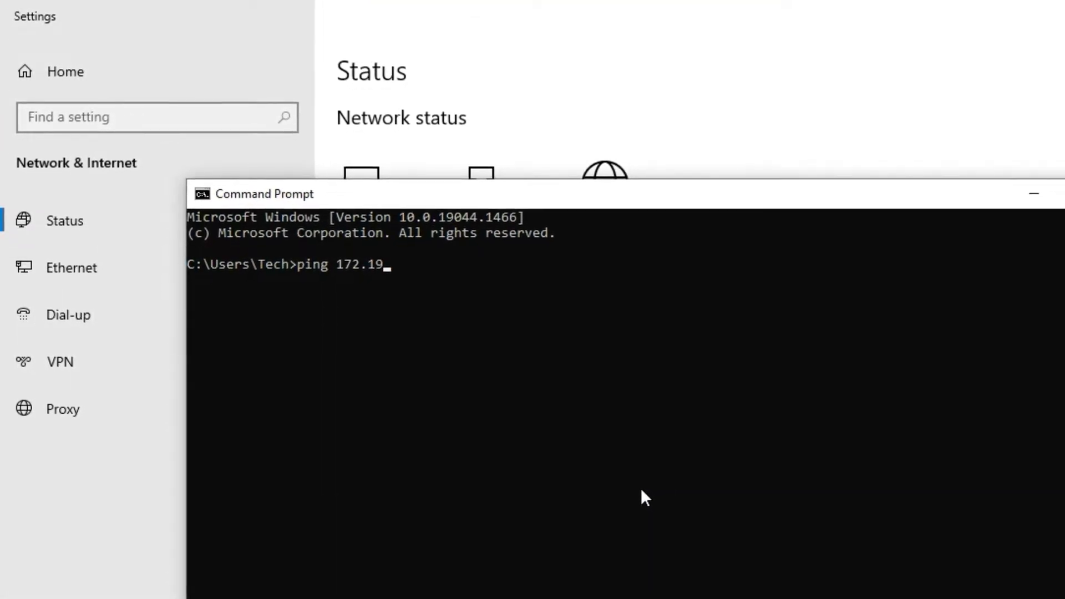
text(161.65)
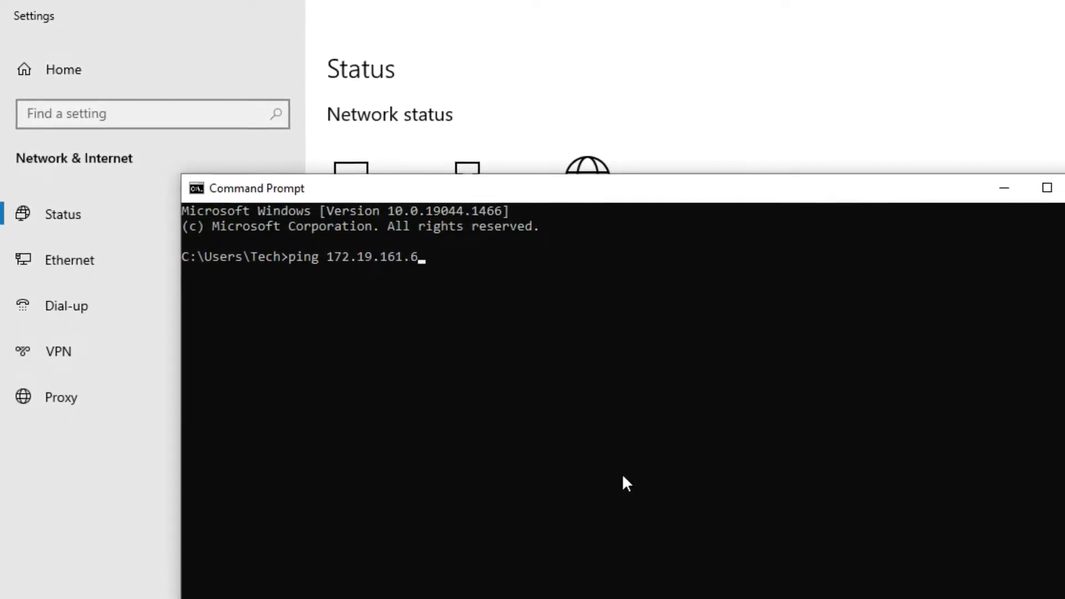
text( -t)
key(Return)
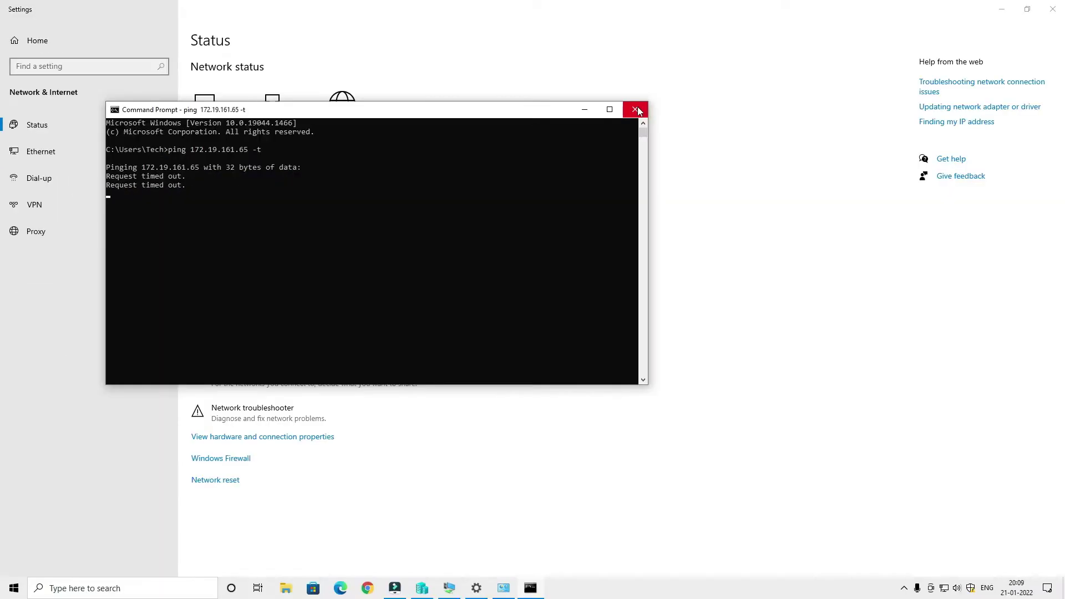
Close Command Prompt and the guest's Ethernet Details and Status dialogs.
click(636, 110)
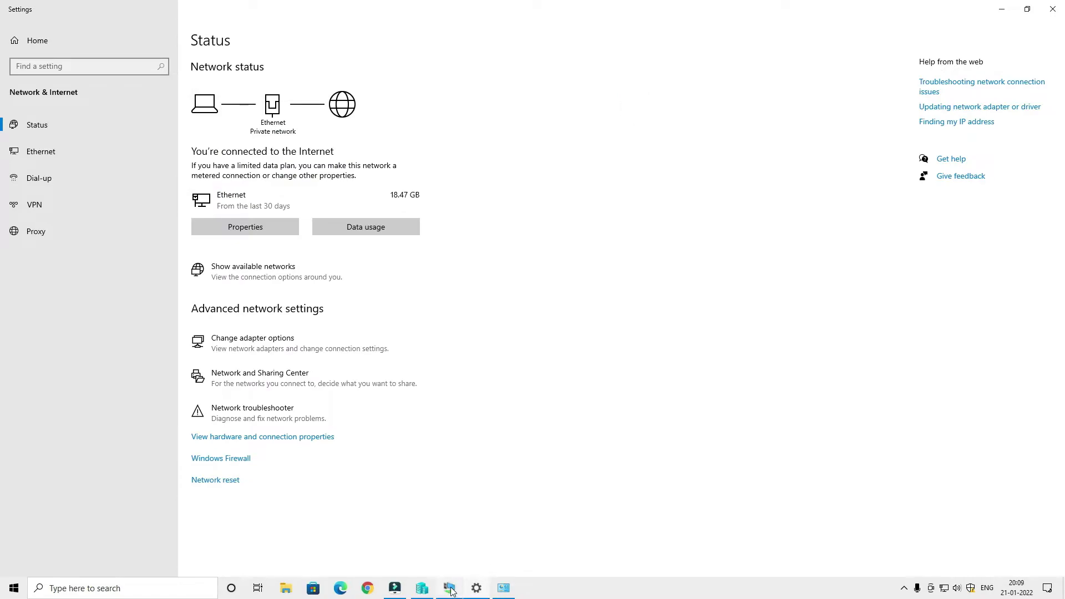
click(503, 588)
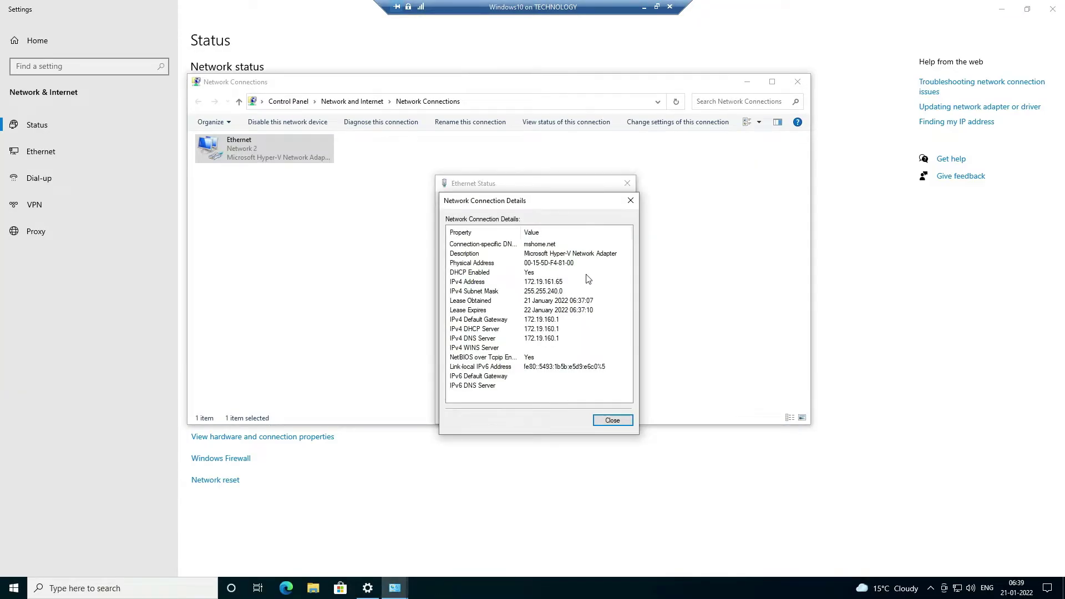
click(613, 422)
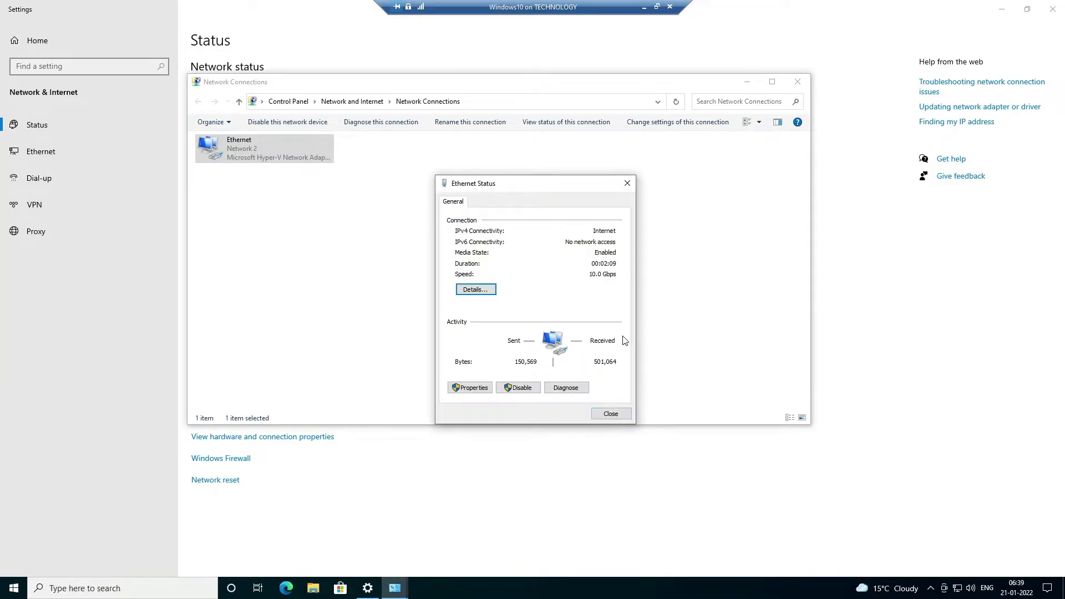
click(609, 414)
Close the guest's Network Connections and Settings windows, minimize the VM, and return to Hyper-V Manager.
click(797, 81)
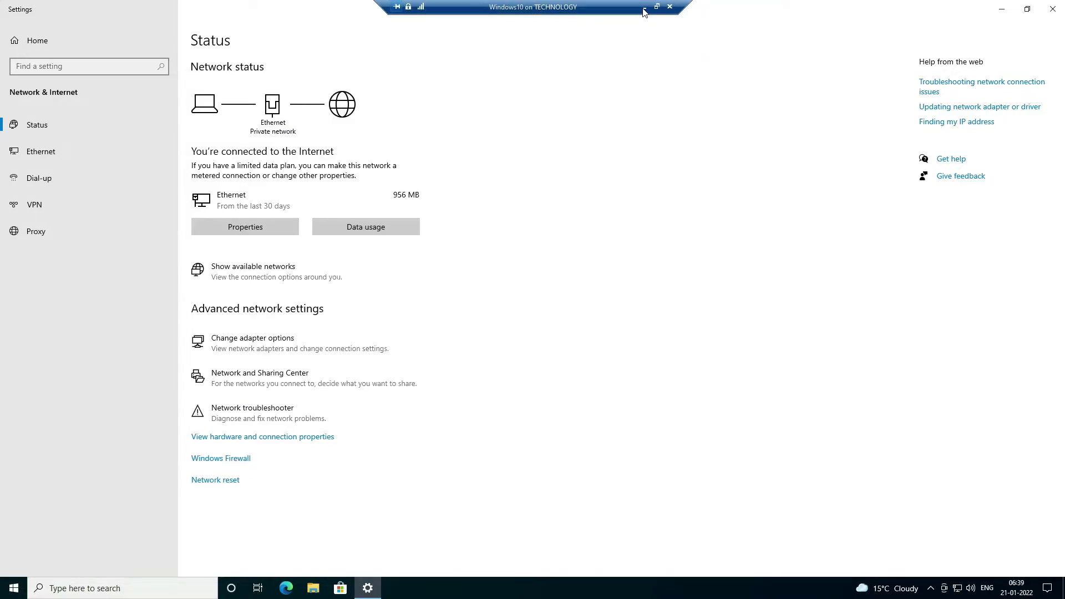
click(1053, 8)
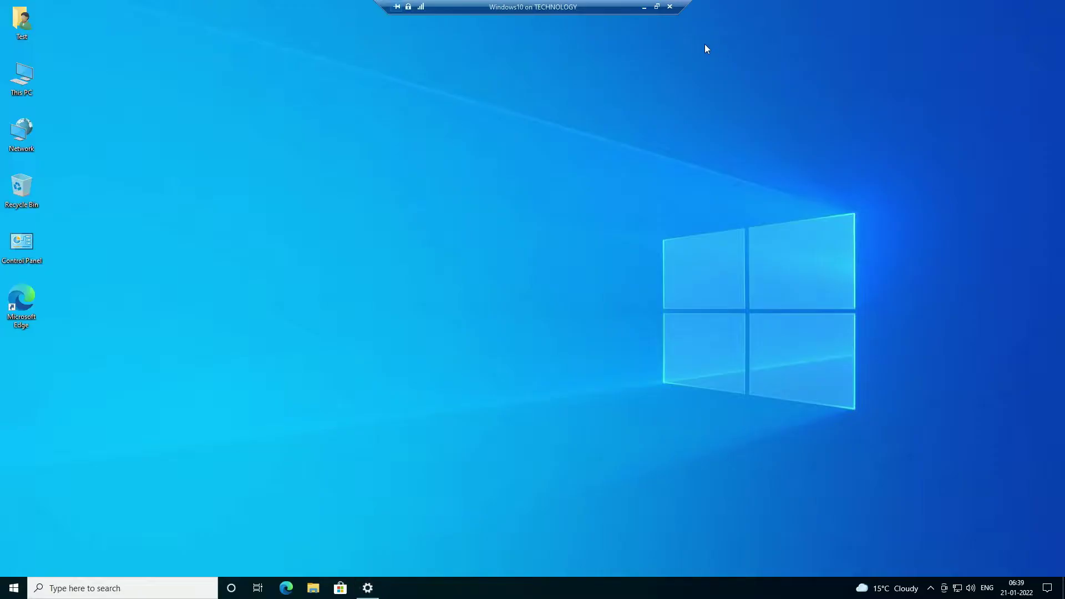
click(641, 8)
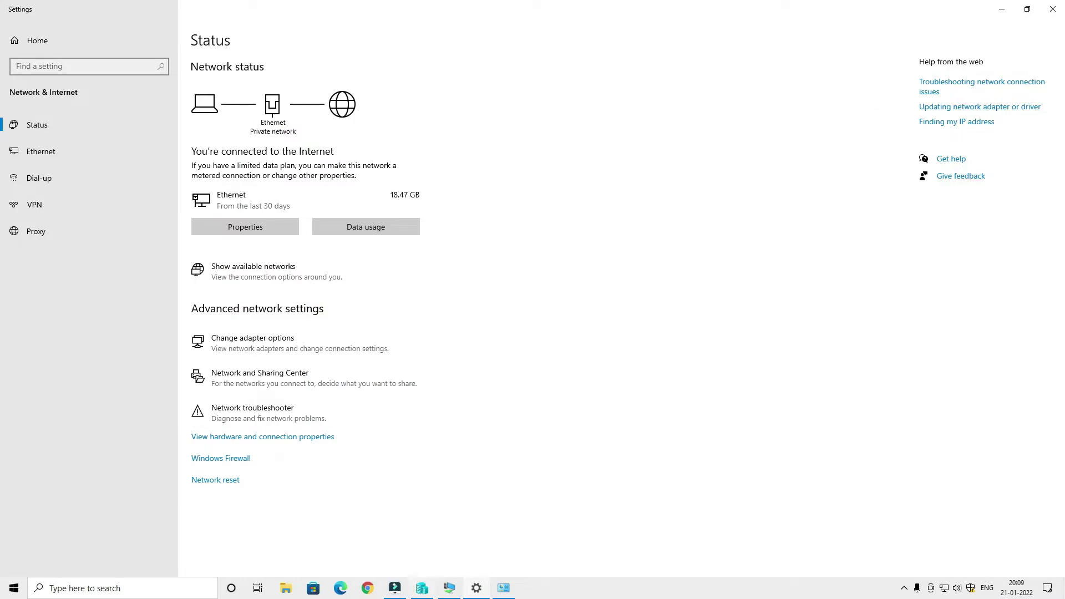
click(422, 587)
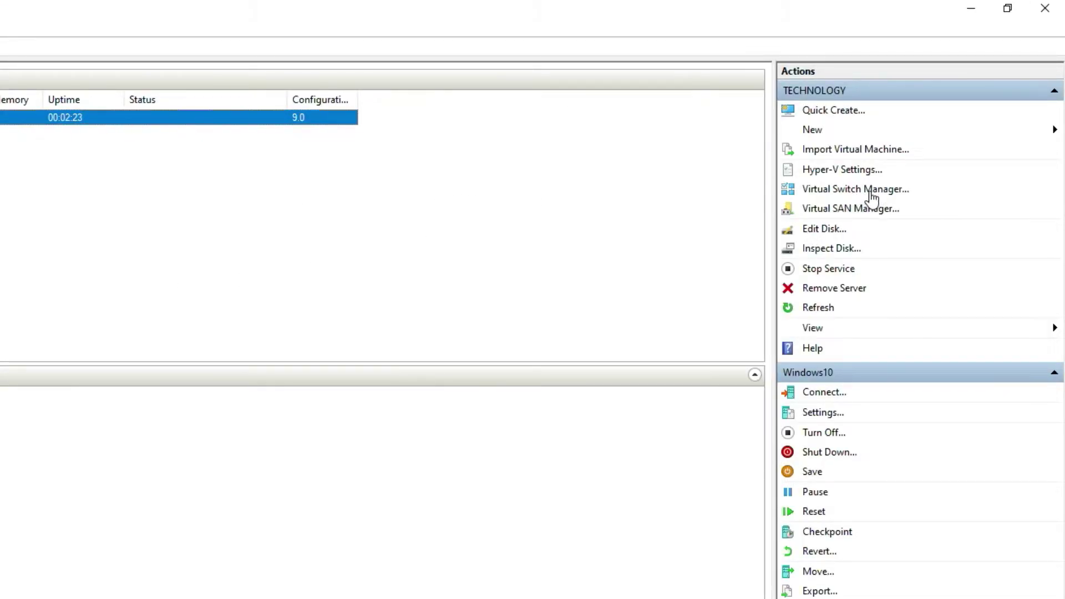
Open Virtual Switch Manager and pick External as the new switch type after previewing Internal and Private.
click(870, 191)
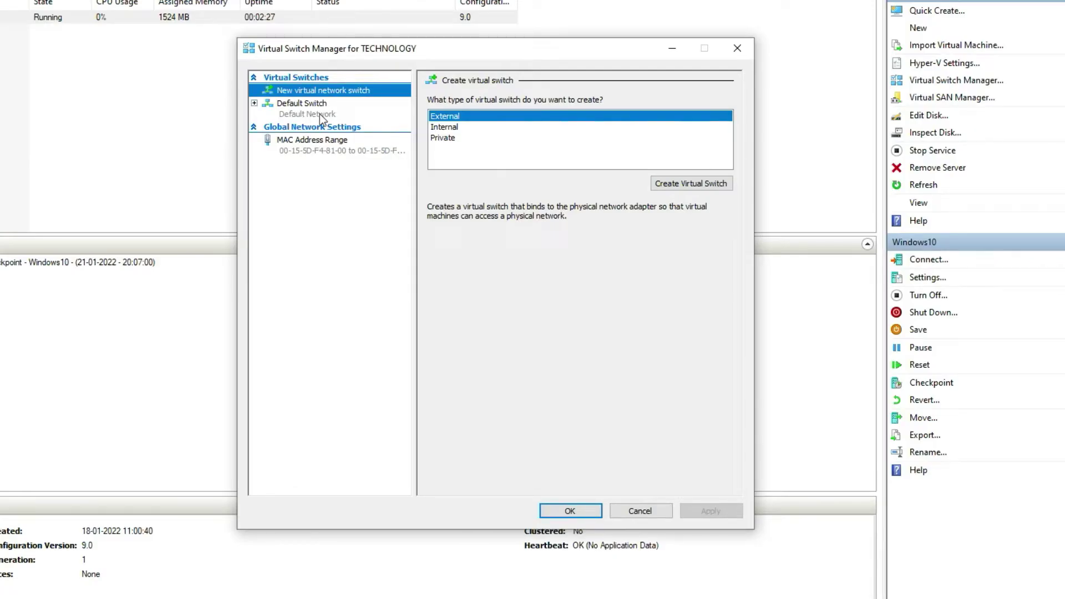
click(317, 112)
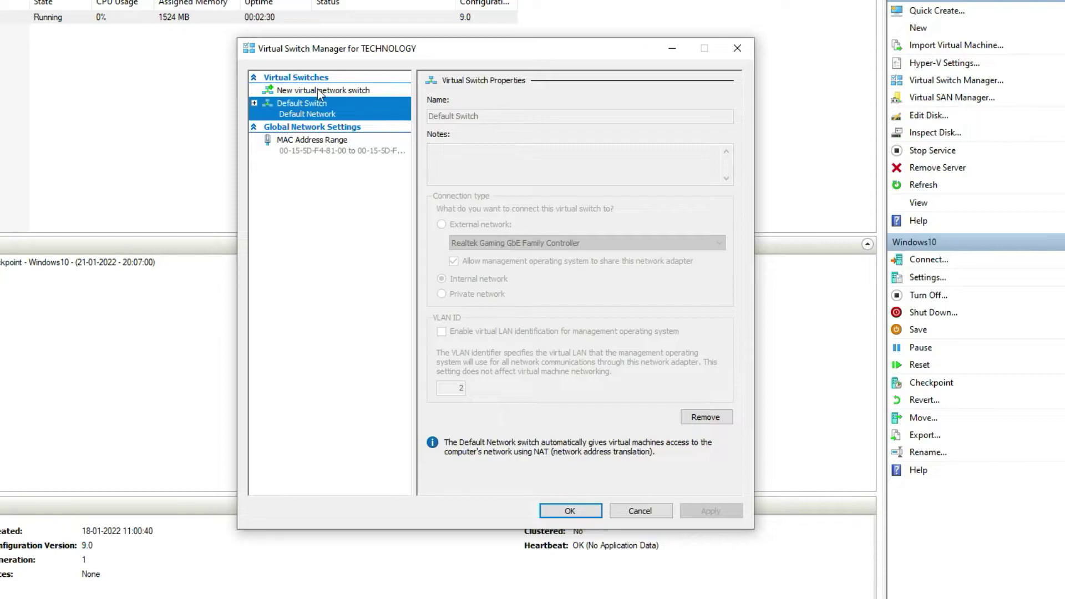
click(319, 90)
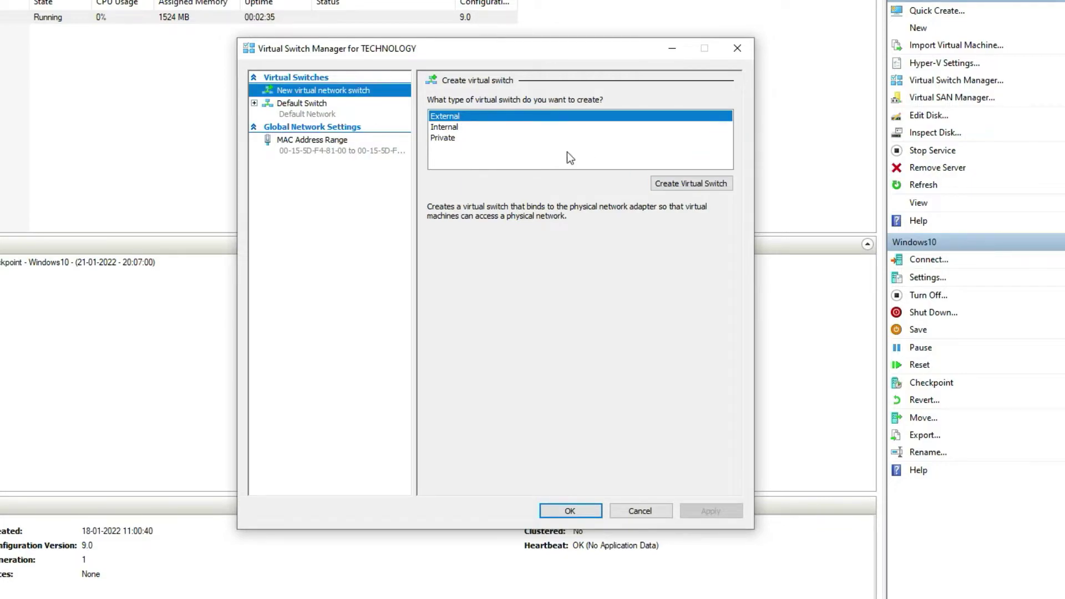
click(444, 127)
click(452, 137)
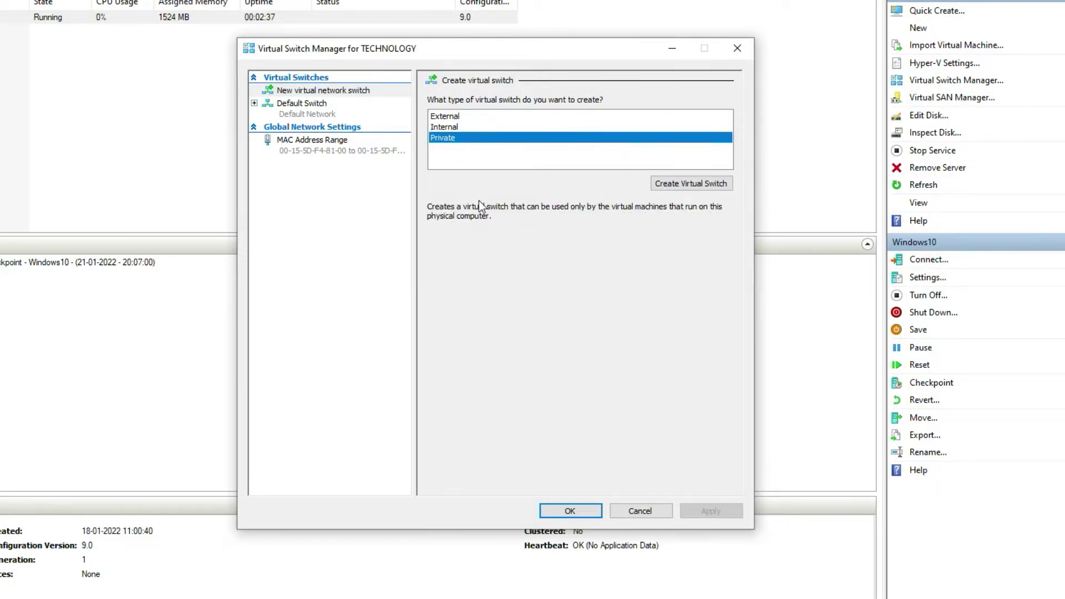
click(437, 128)
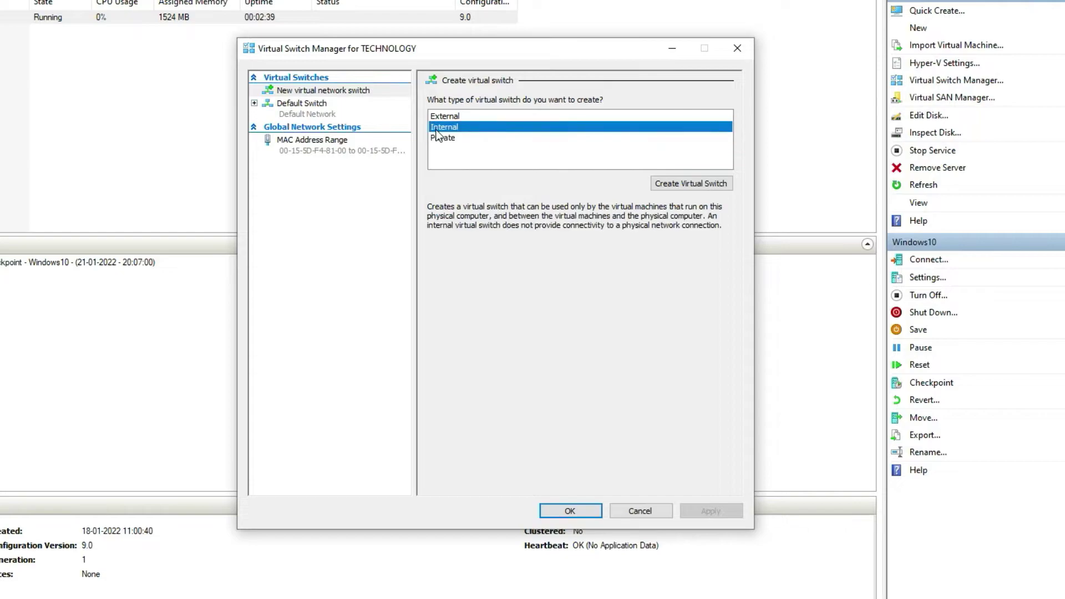
click(442, 117)
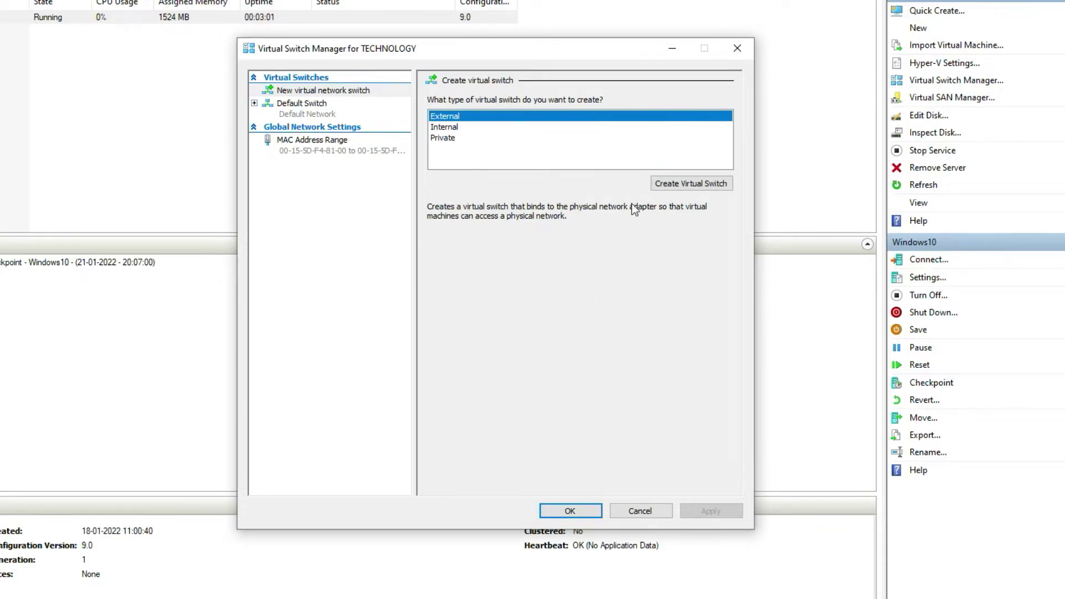
Create the external switch named 'HyperV Network', apply it and confirm the networking change.
click(682, 184)
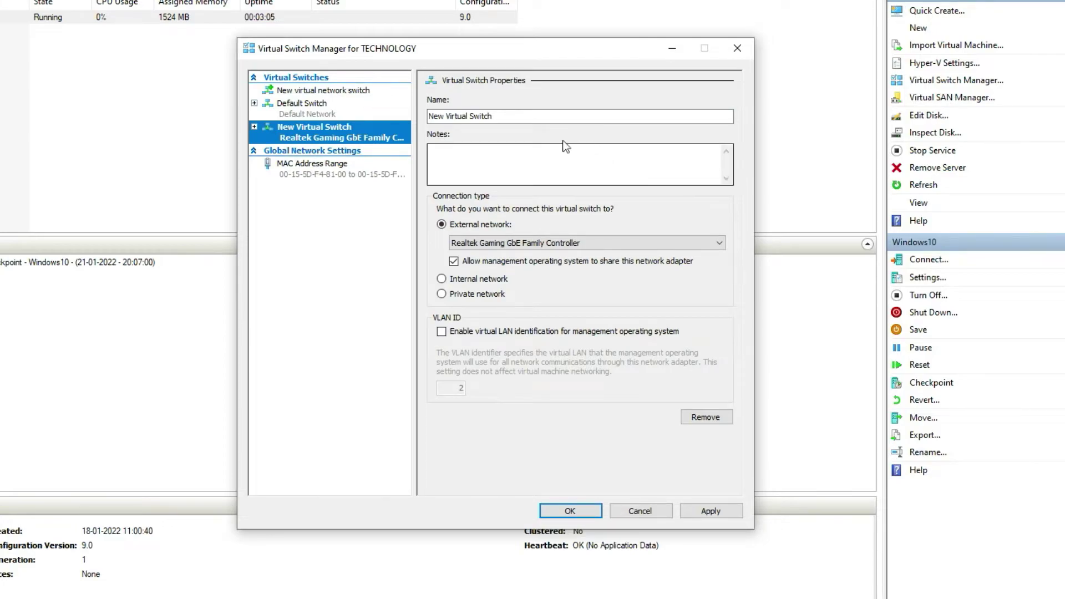
drag(499, 116, 398, 117)
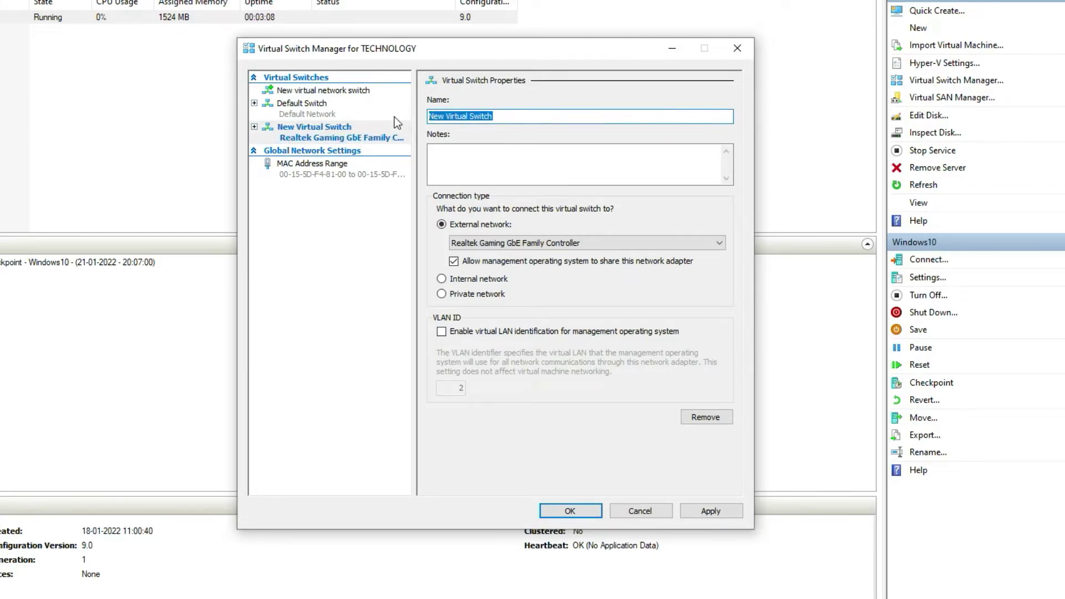
text(HyperV Network)
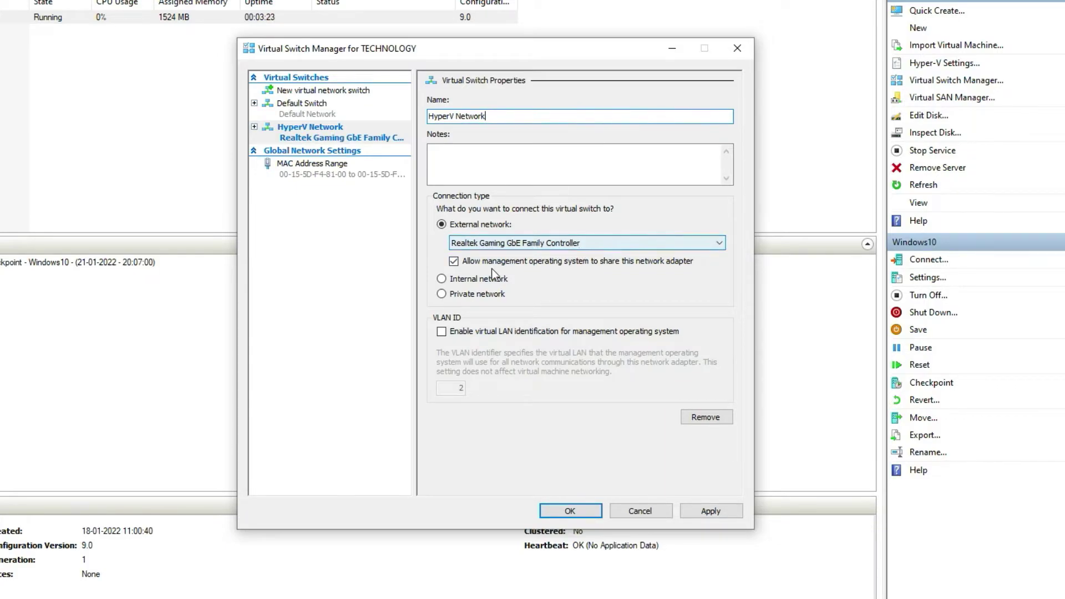
click(710, 510)
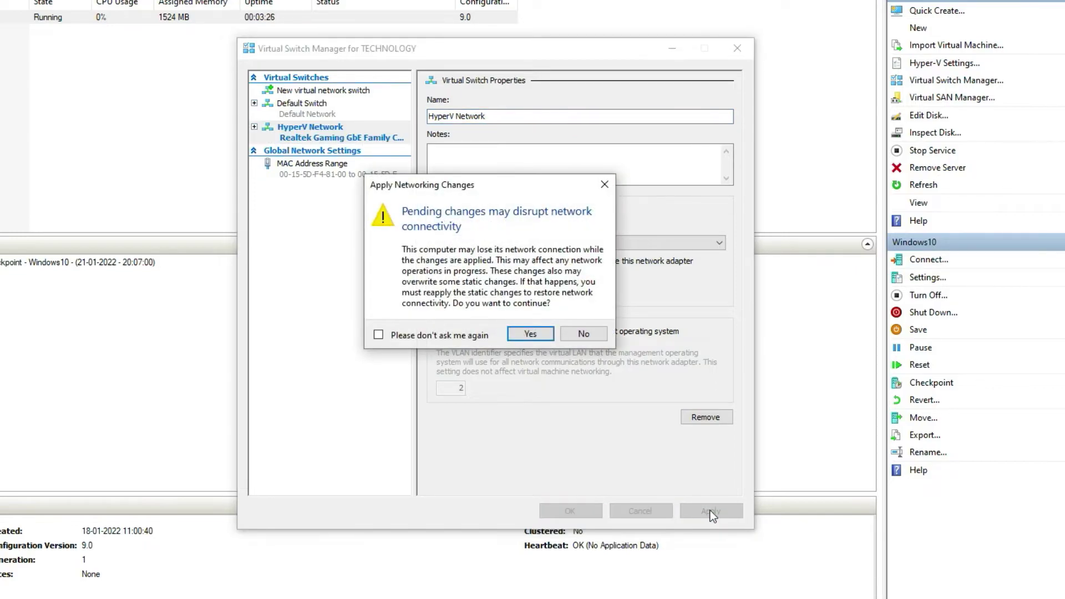
click(527, 334)
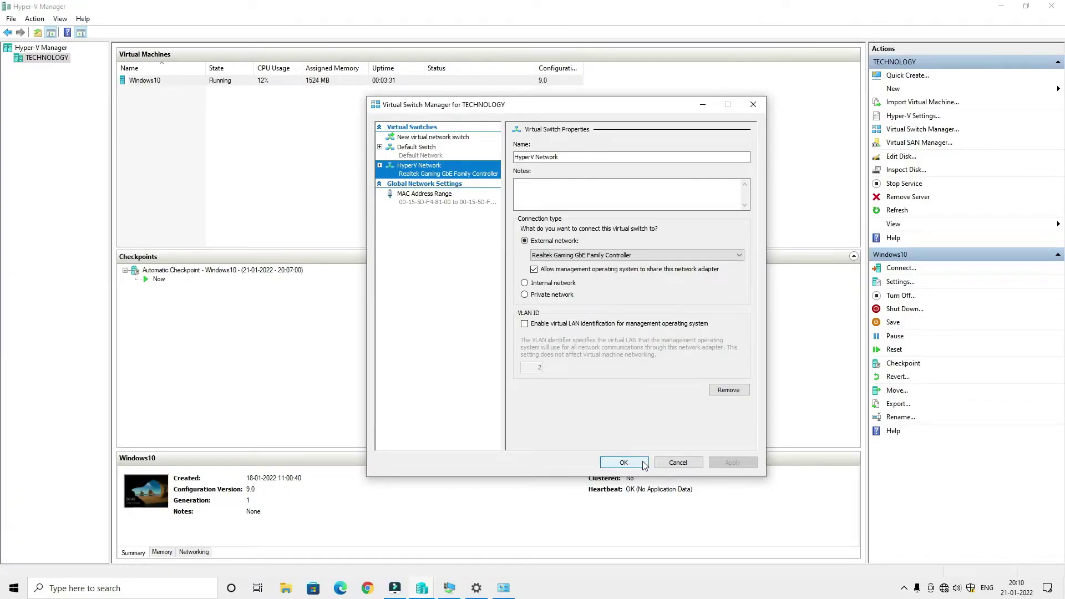
Close Virtual Switch Manager, return to the Windows10 VM and sign in again.
click(588, 509)
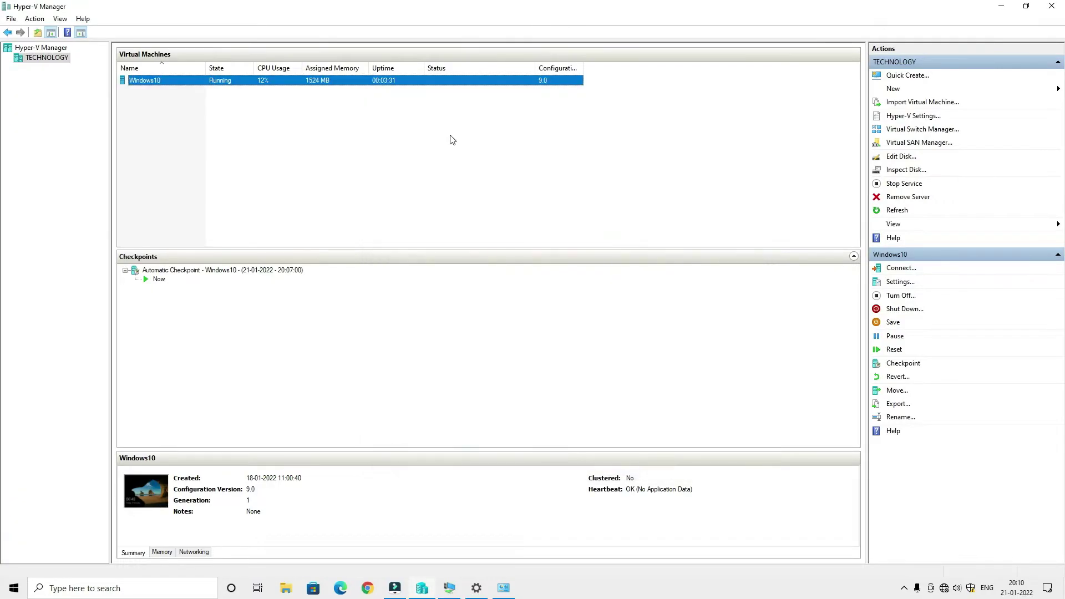
click(504, 590)
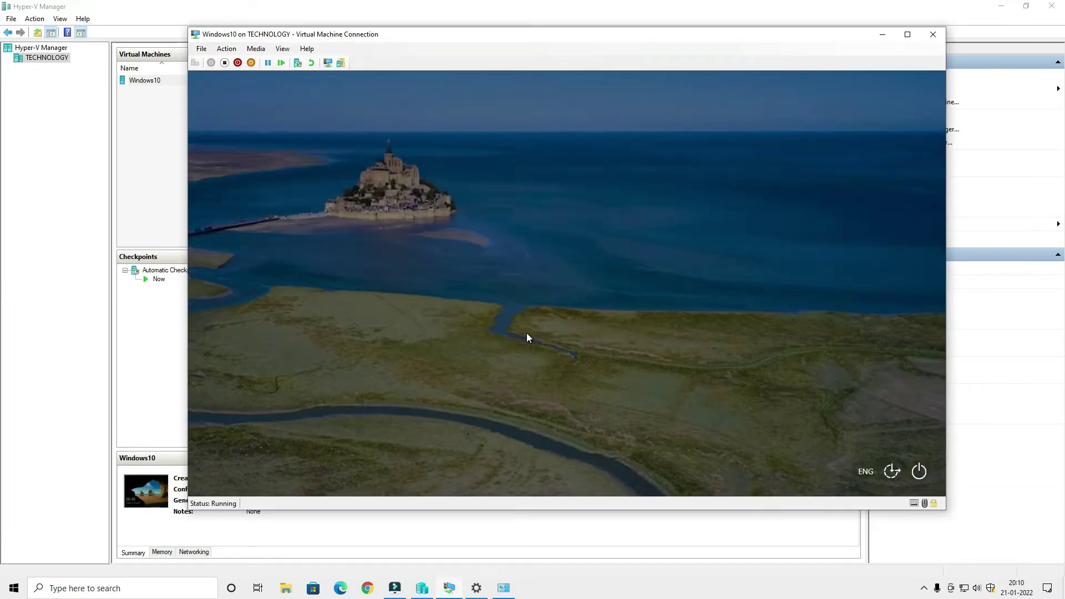
click(526, 333)
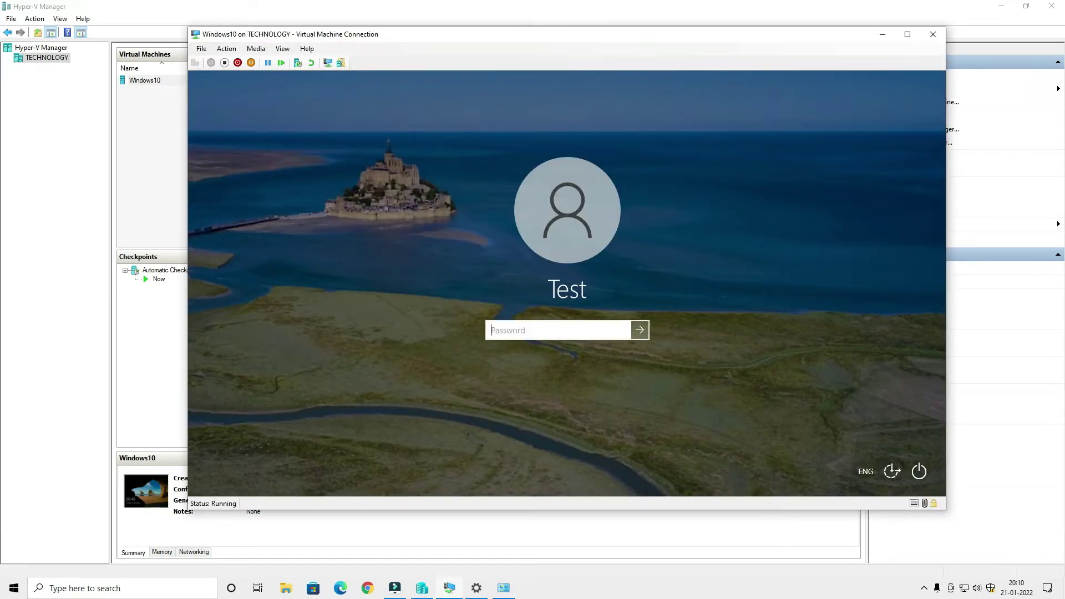
key(Return)
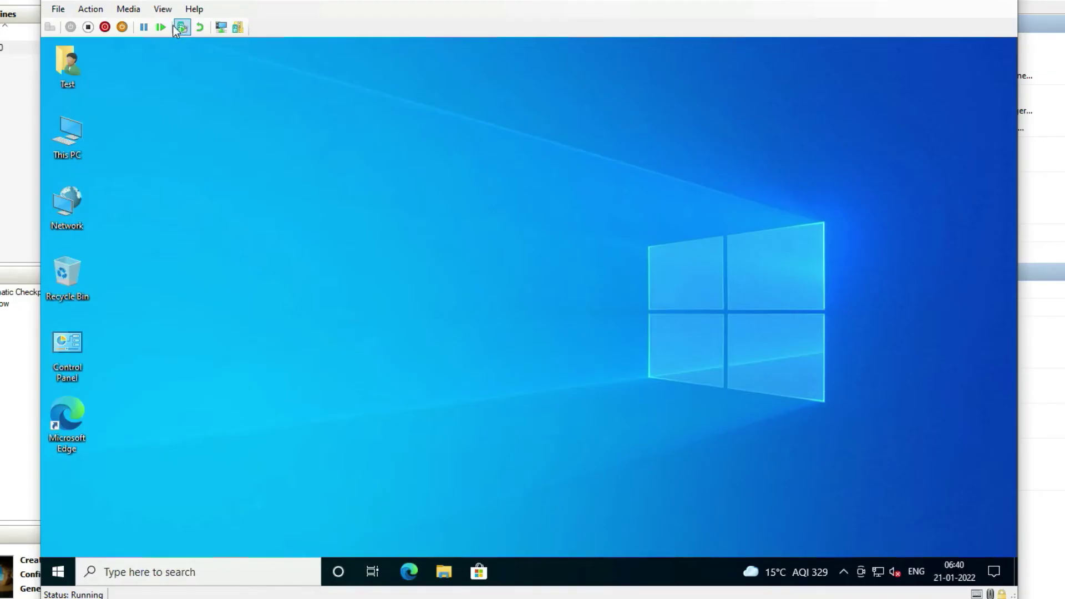
In the Windows10 VM settings, set the Network Adapter's virtual switch to HyperV Network.
click(57, 9)
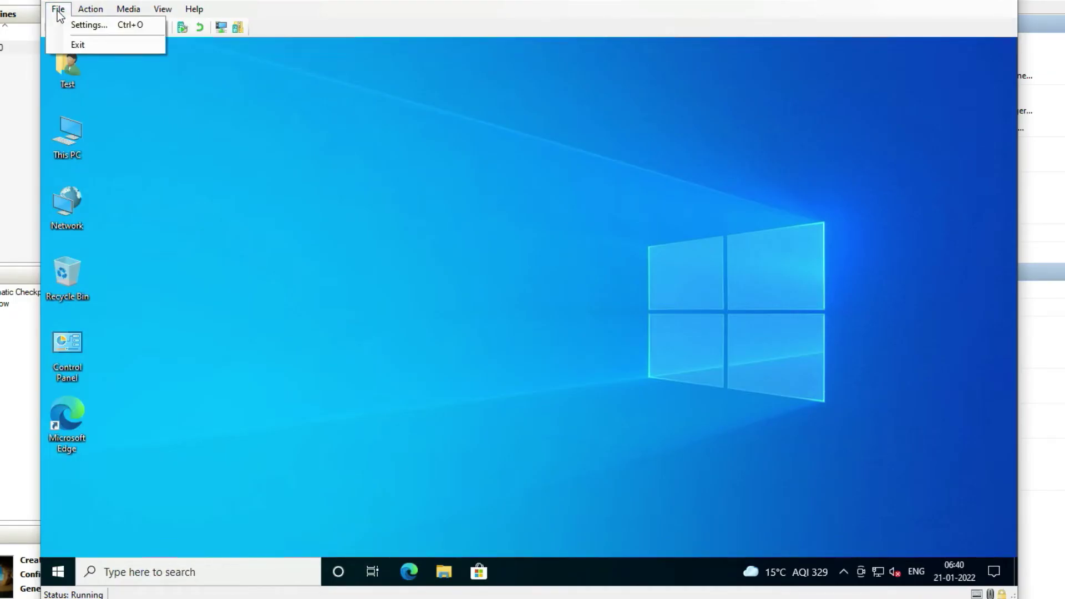
click(72, 26)
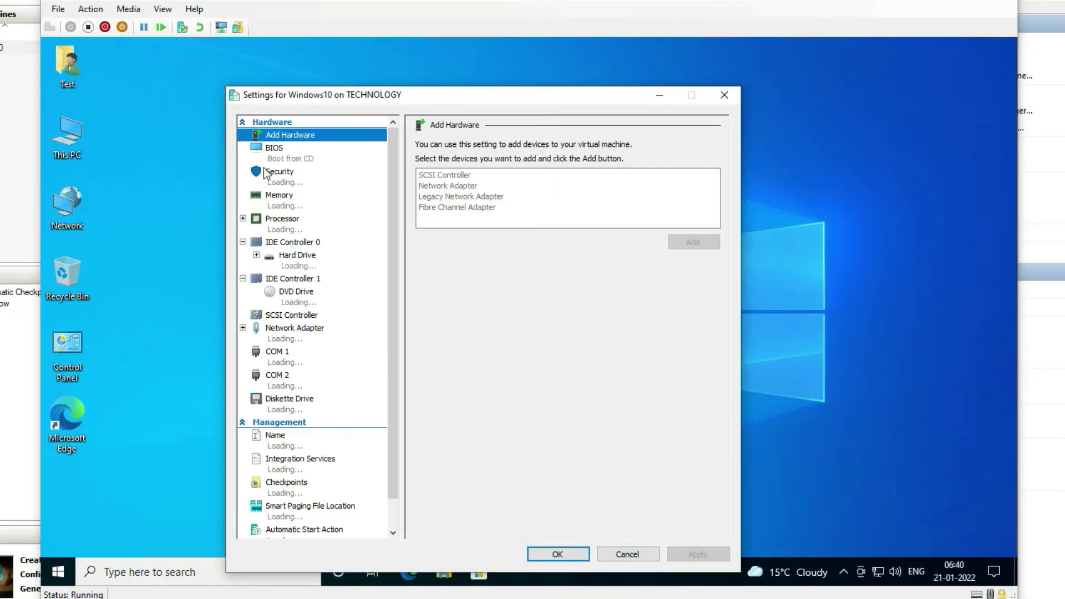
click(294, 330)
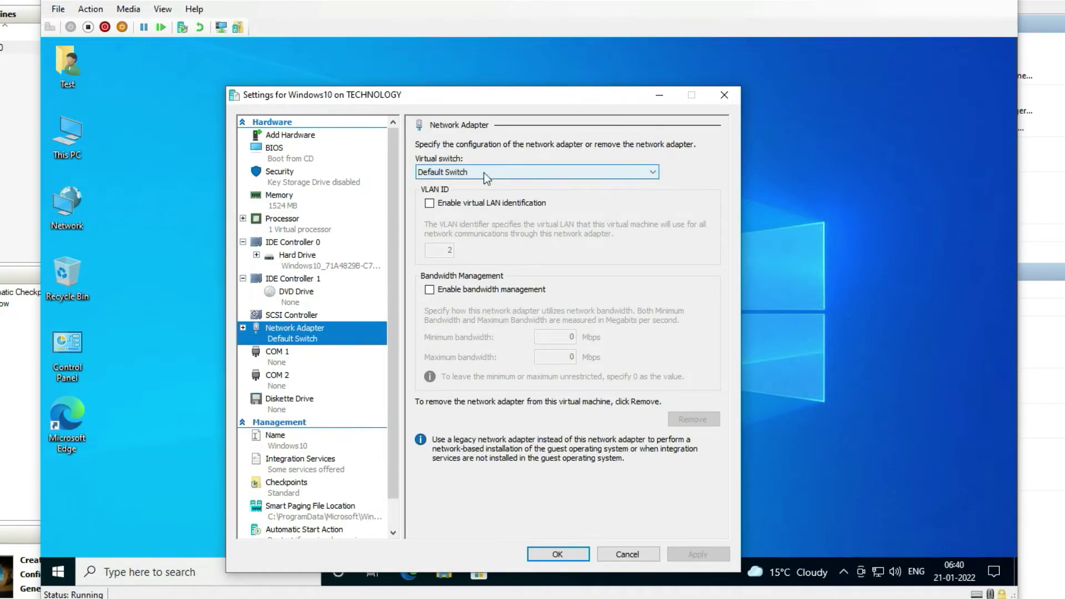
click(646, 169)
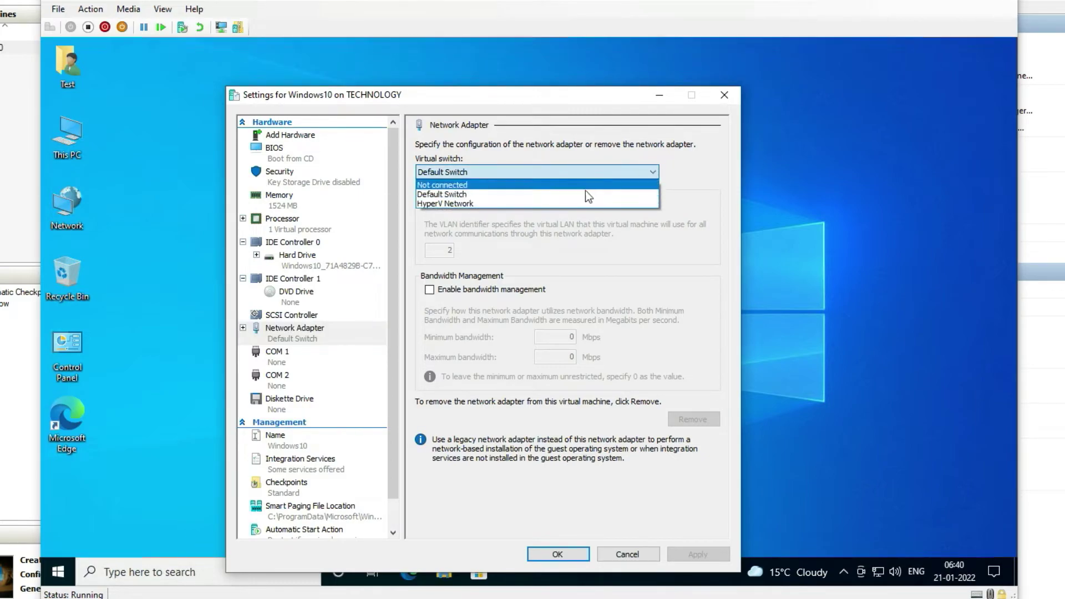
click(434, 204)
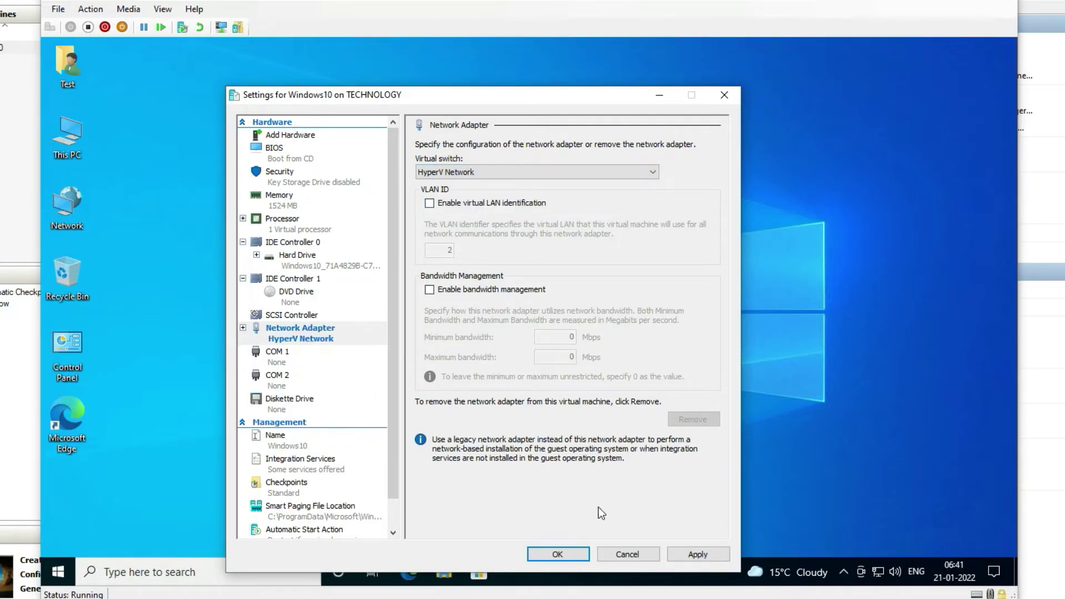
Apply the virtual switch change, then open the guest's Network & Internet settings.
click(584, 550)
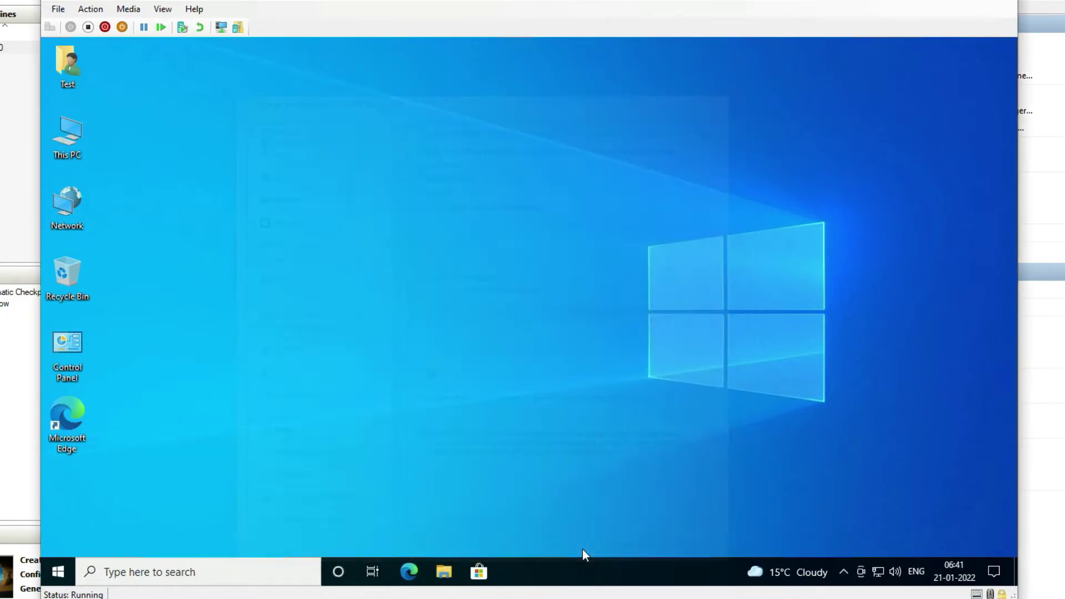
right_click(878, 571)
click(871, 471)
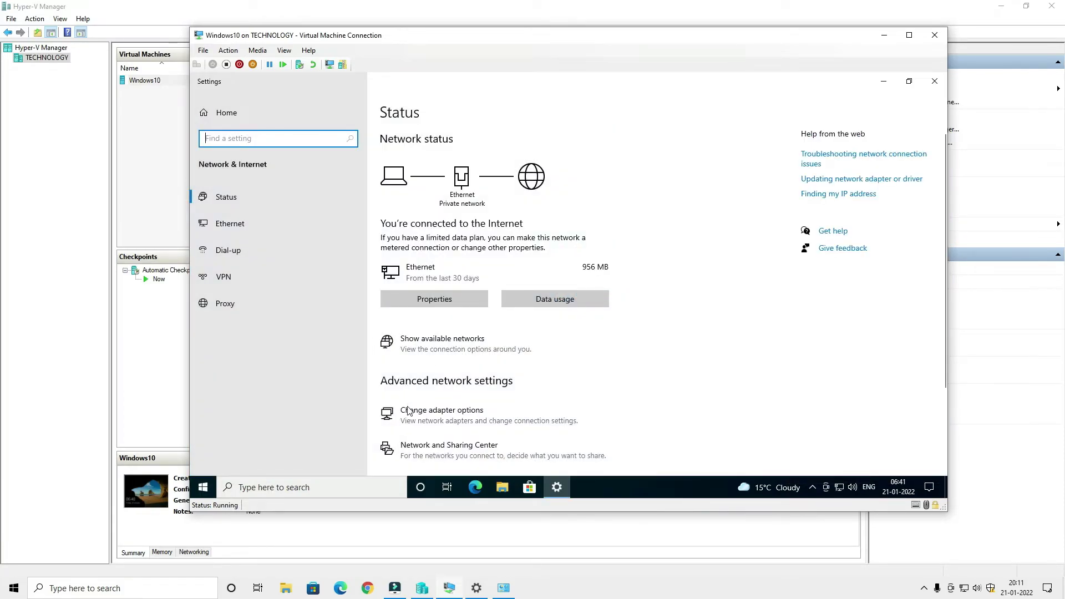
Show the guest Ethernet adapter's status details, revealing IPv4 address 192.168.29.8.
click(414, 420)
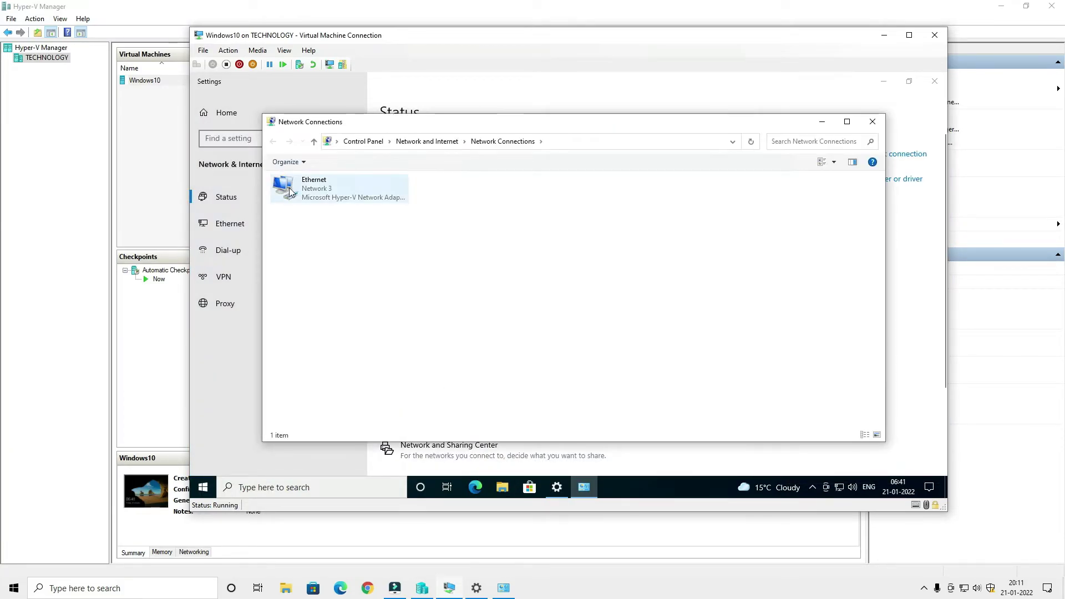
right_click(291, 190)
click(316, 209)
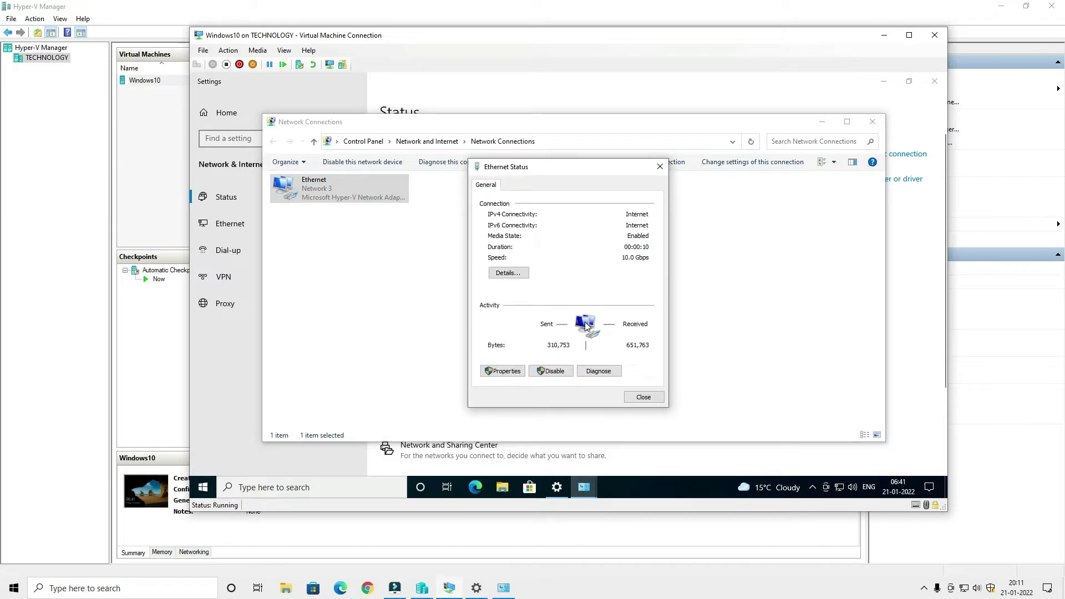
click(521, 281)
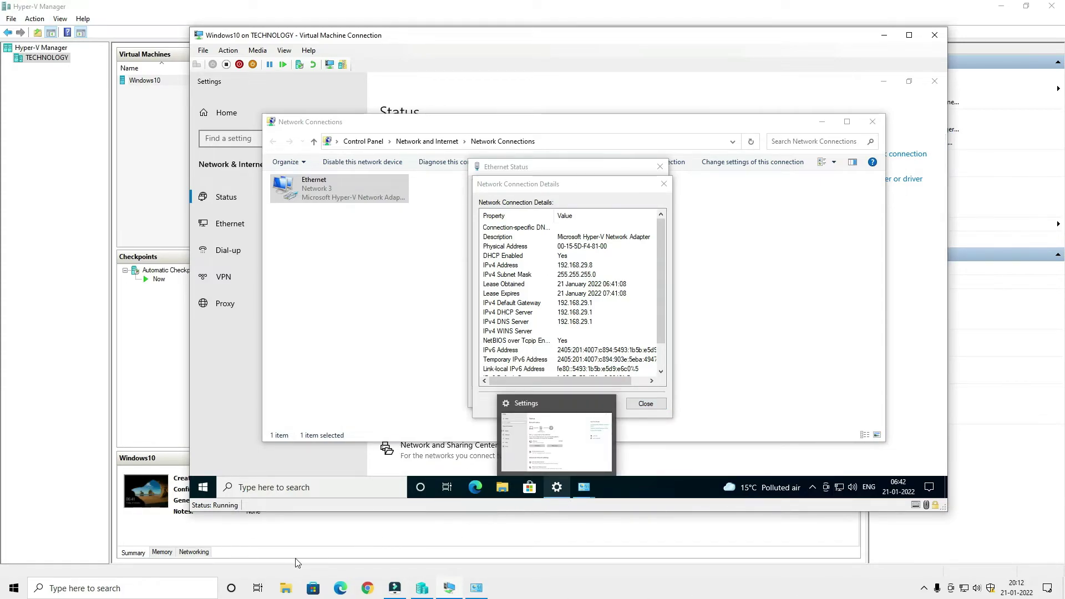
Run ipconfig on the host to read vEthernet (HyperV Network) IPv4 192.168.29.110, then close it.
click(166, 591)
text(cmd)
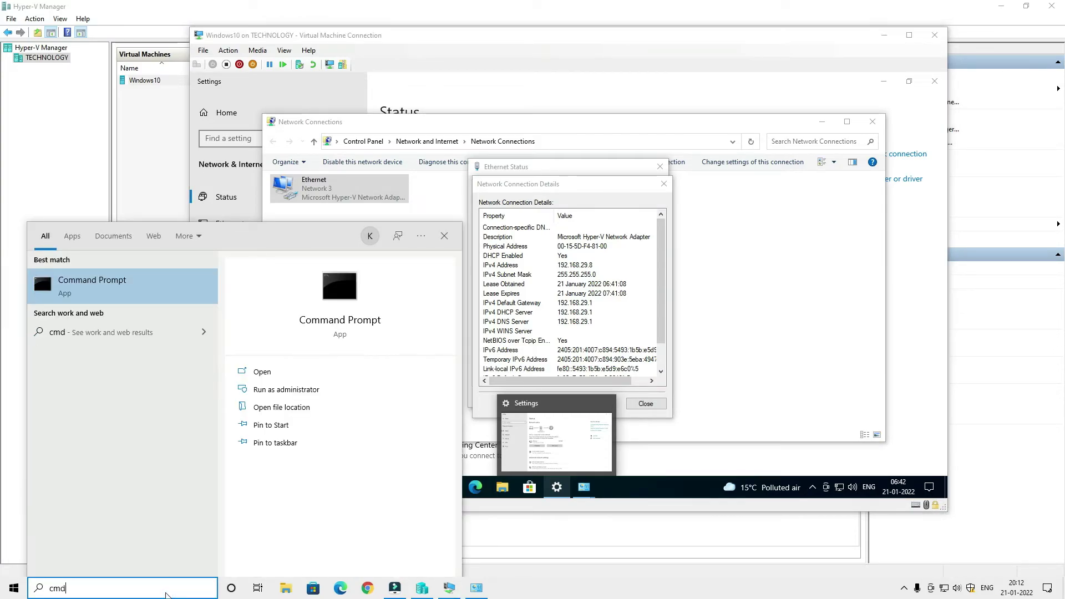
key(Return)
text(ip)
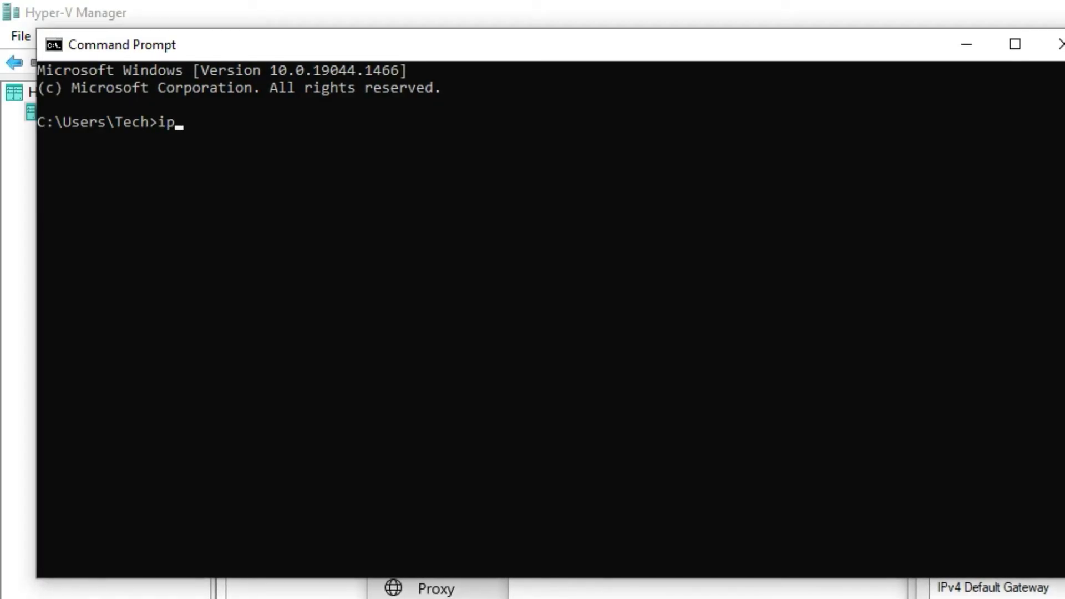
text(config)
key(Return)
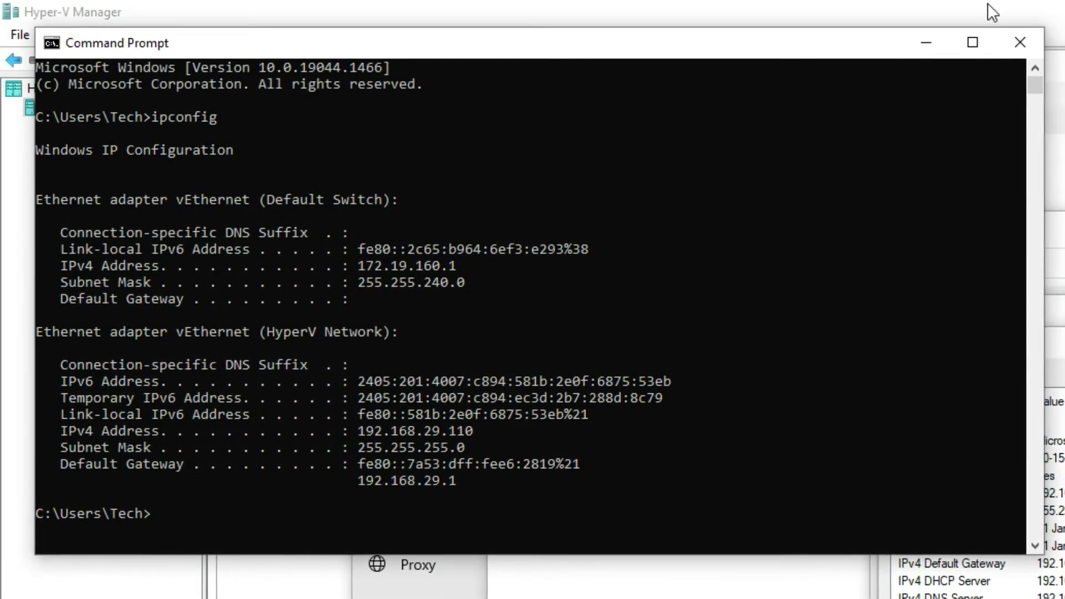
click(1018, 43)
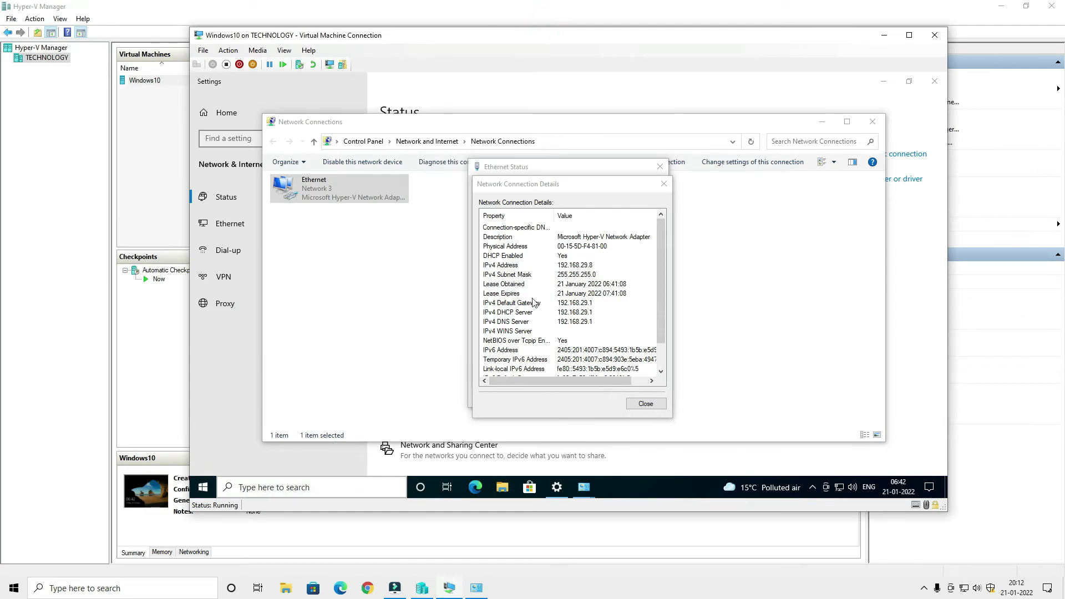
Switch the VM to full screen and launch Command Prompt inside the guest.
click(909, 35)
click(150, 593)
text(cmd)
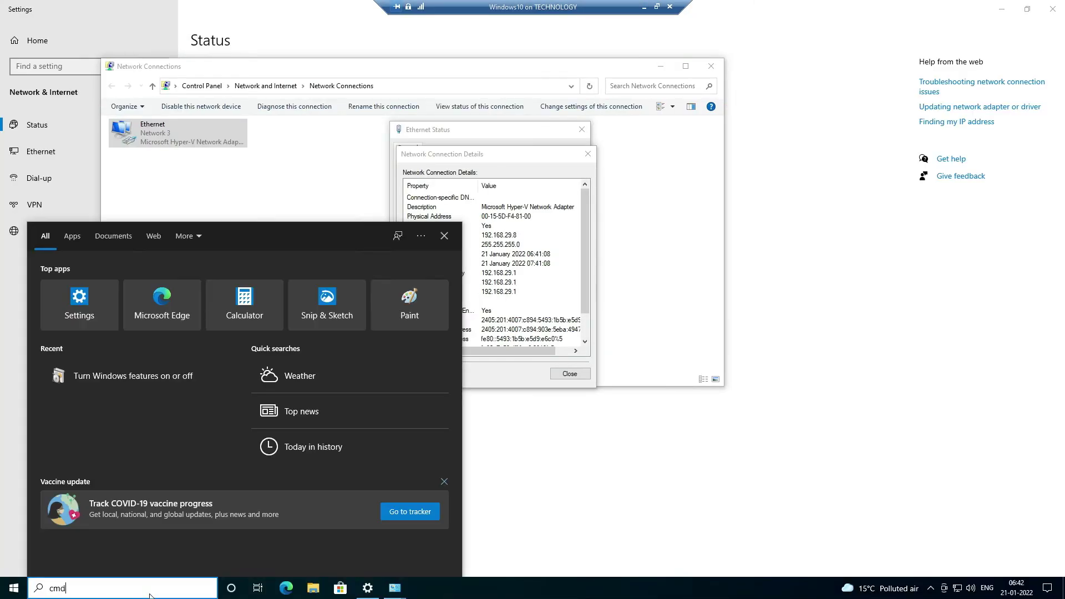
key(Return)
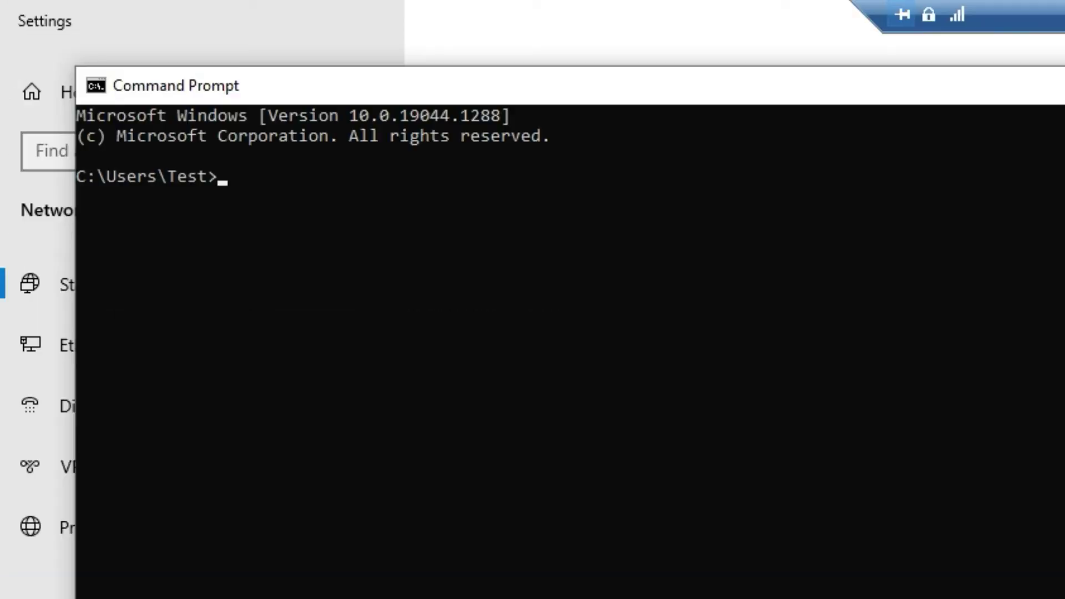
Run 'ping 192.168.29.110 -t' to confirm replies, then close the prompt and Details dialog.
text(pi)
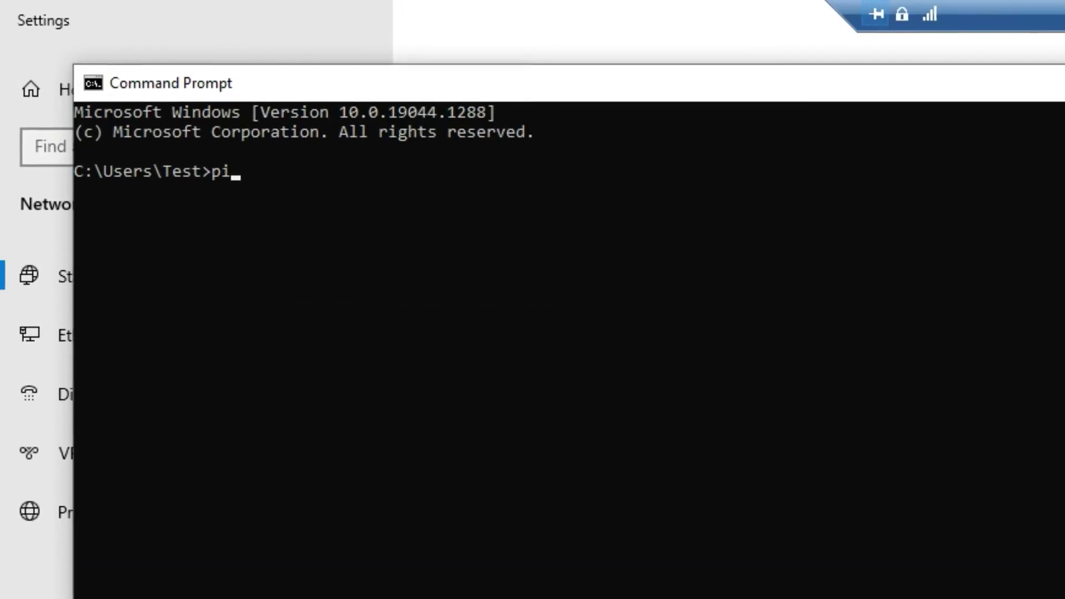
text(ng 192.168.29.110)
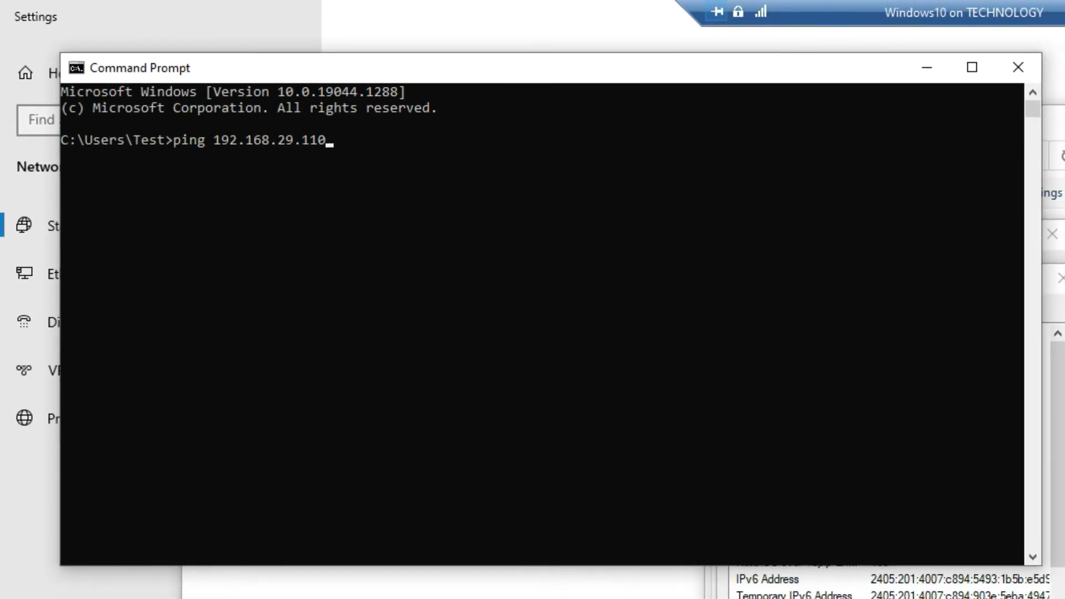
text( -t)
key(Return)
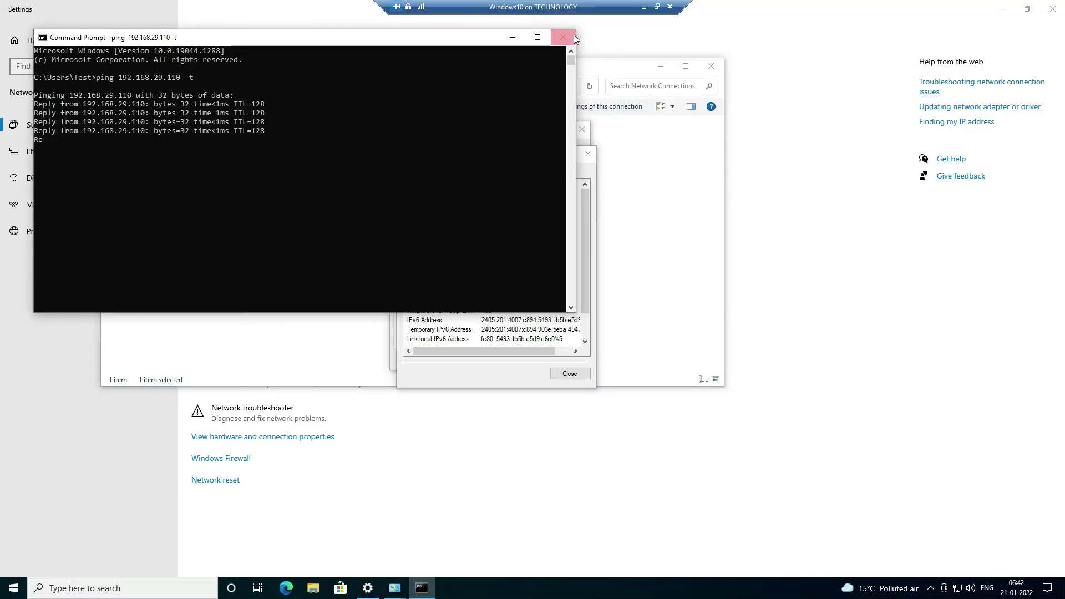
click(563, 37)
click(588, 154)
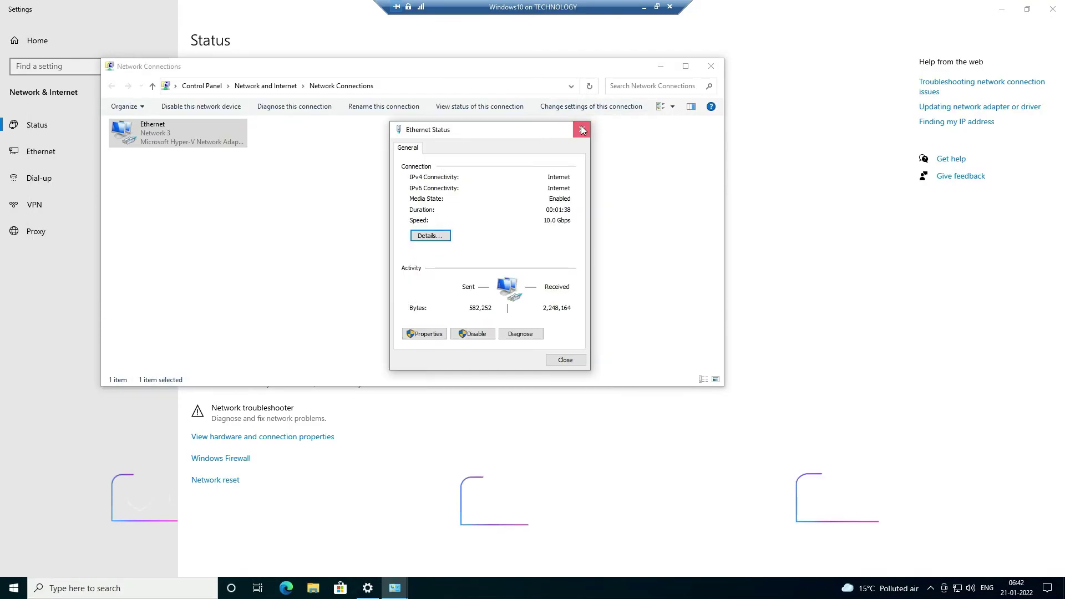